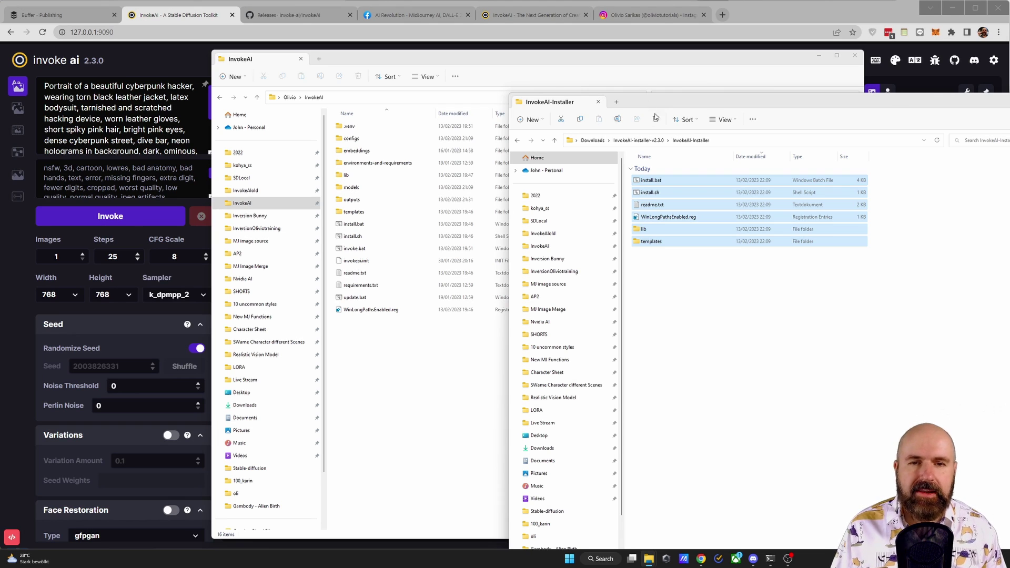
Open InvokeAI-installer-v2.3.0 > InvokeAI-Installer and drag all six files into the InvokeAI folder
click(662, 140)
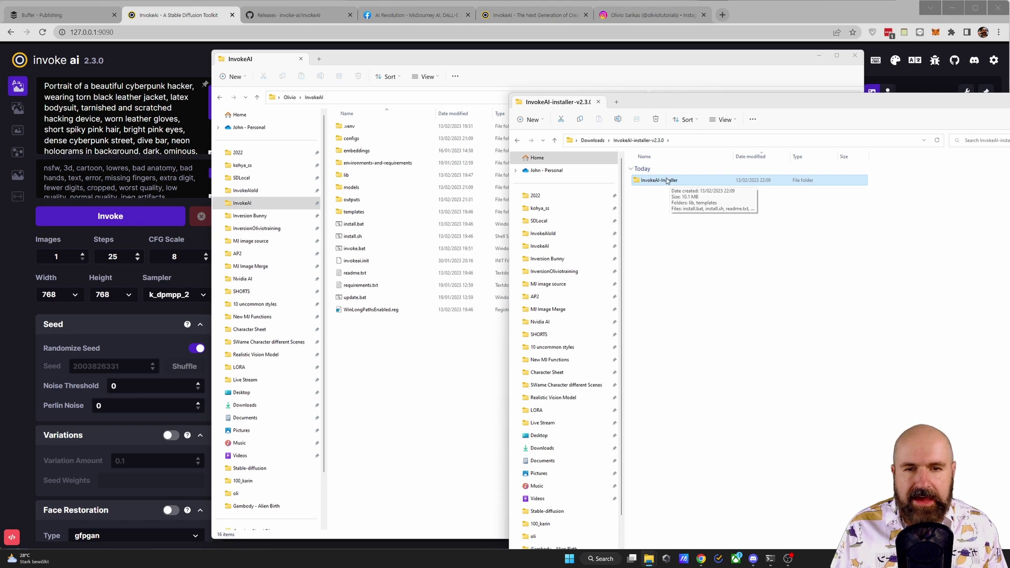
double_click(635, 182)
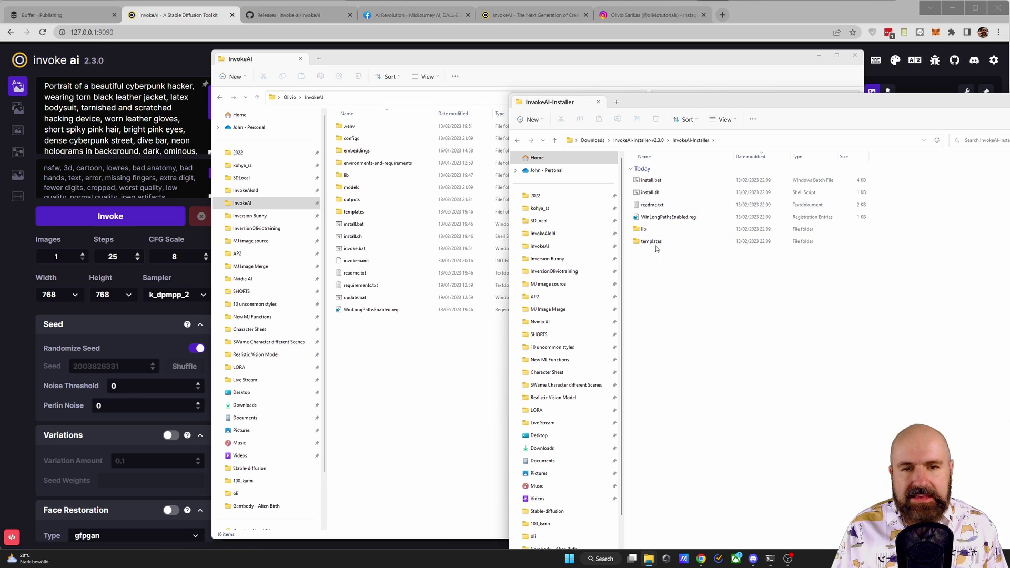
drag(684, 182, 651, 231)
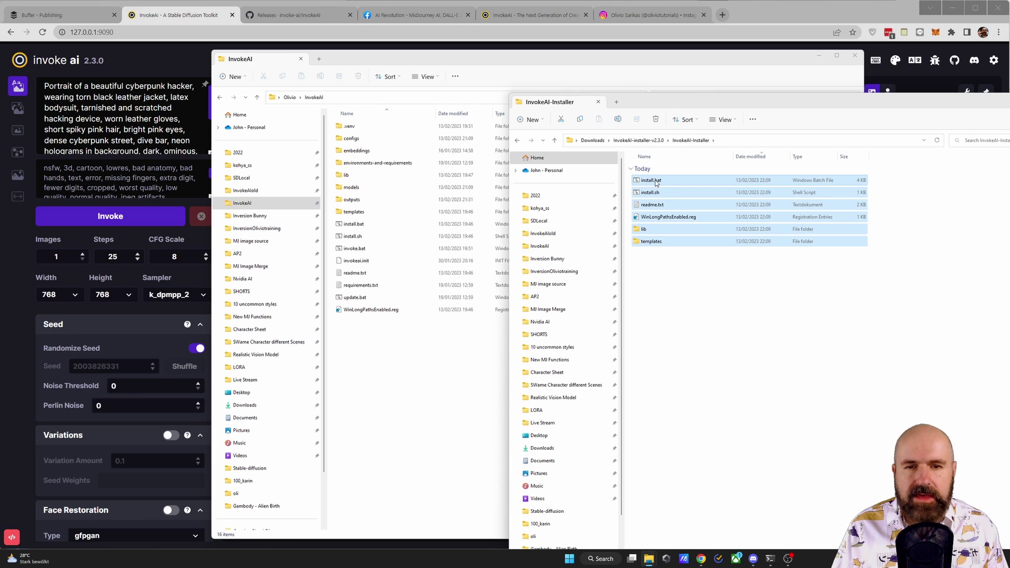
drag(657, 183, 679, 305)
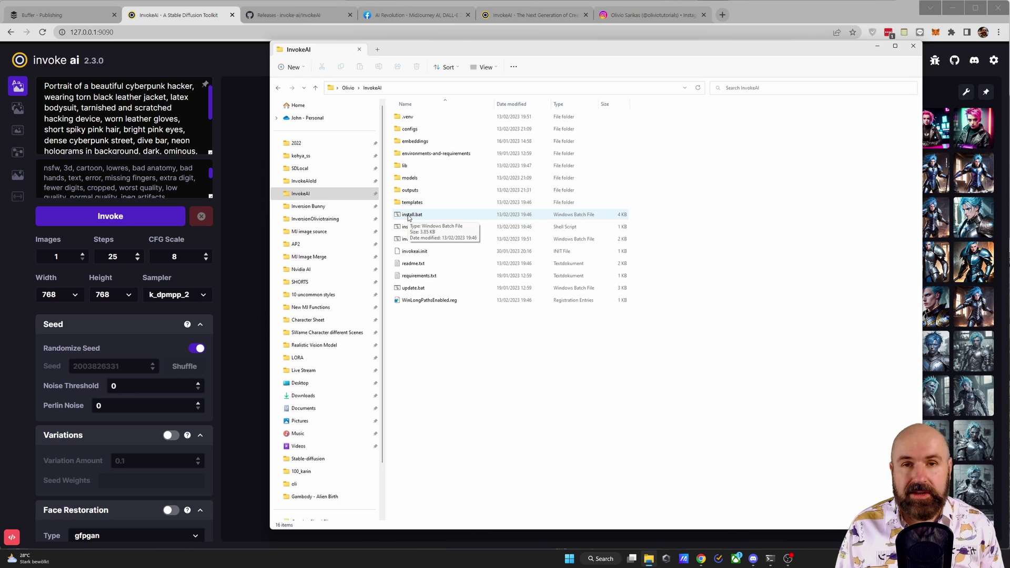
Select the invoke.bat launcher in the InvokeAI folder
click(413, 239)
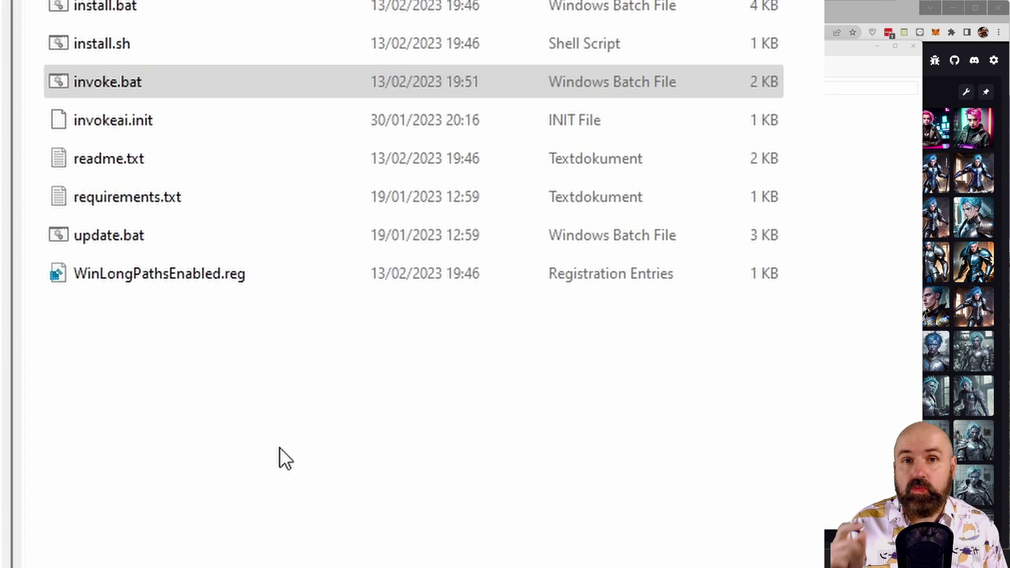
click(153, 82)
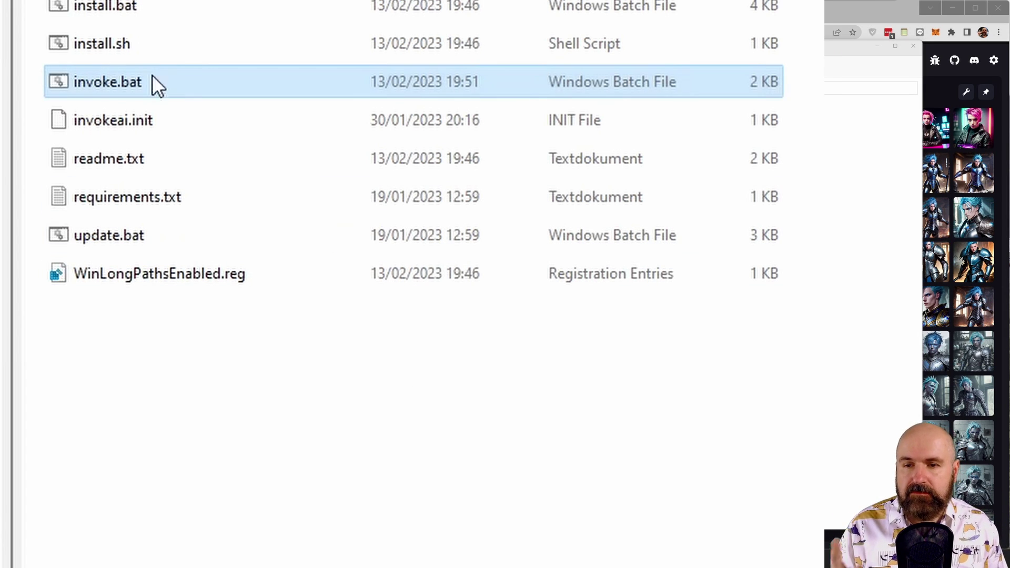
double_click(58, 83)
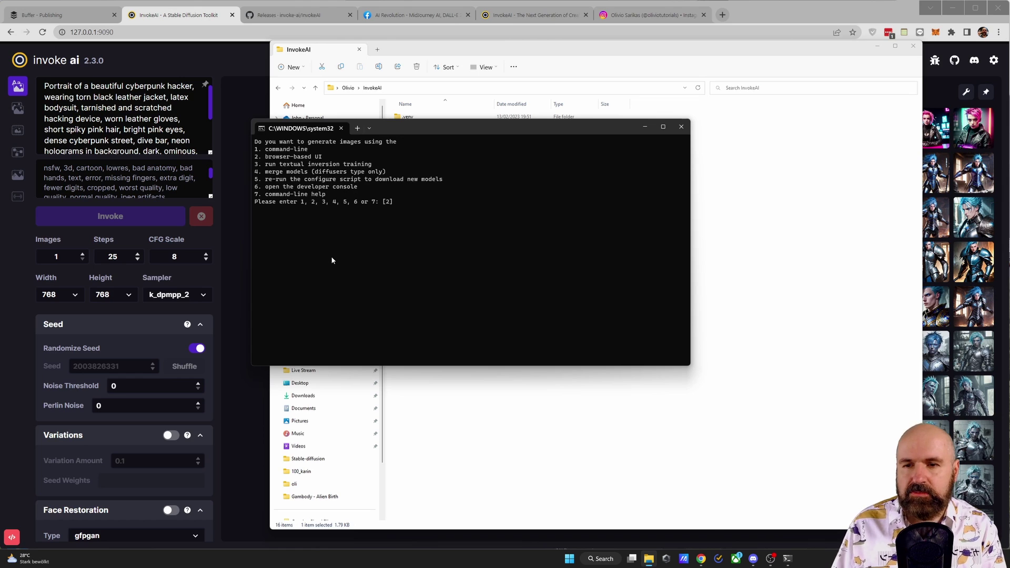
text(2)
key(Return)
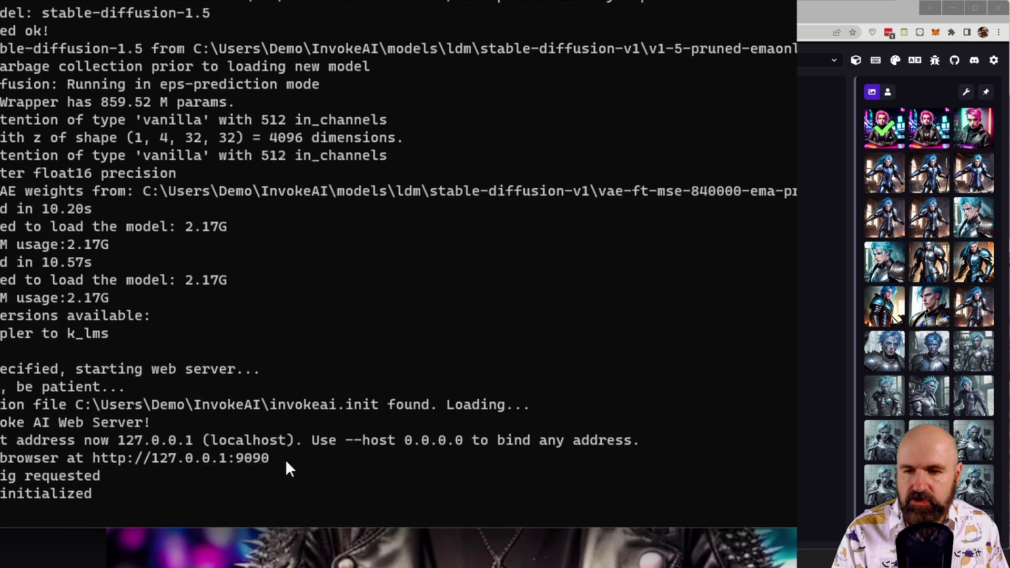
drag(284, 460, 96, 458)
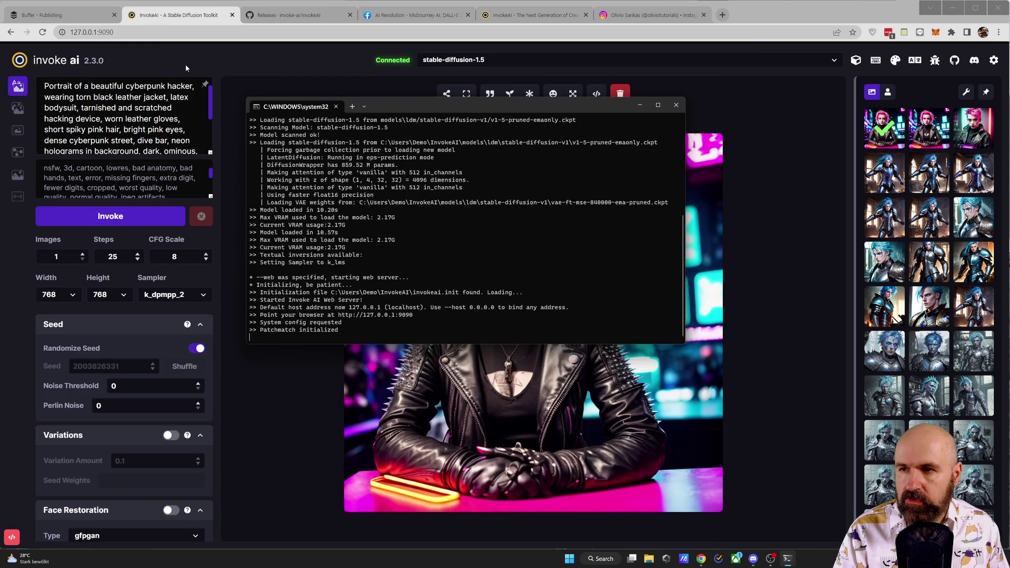
Reload 127.0.0.1:9090, view Model Manager's Add New dialog, then close the dialogs
click(84, 32)
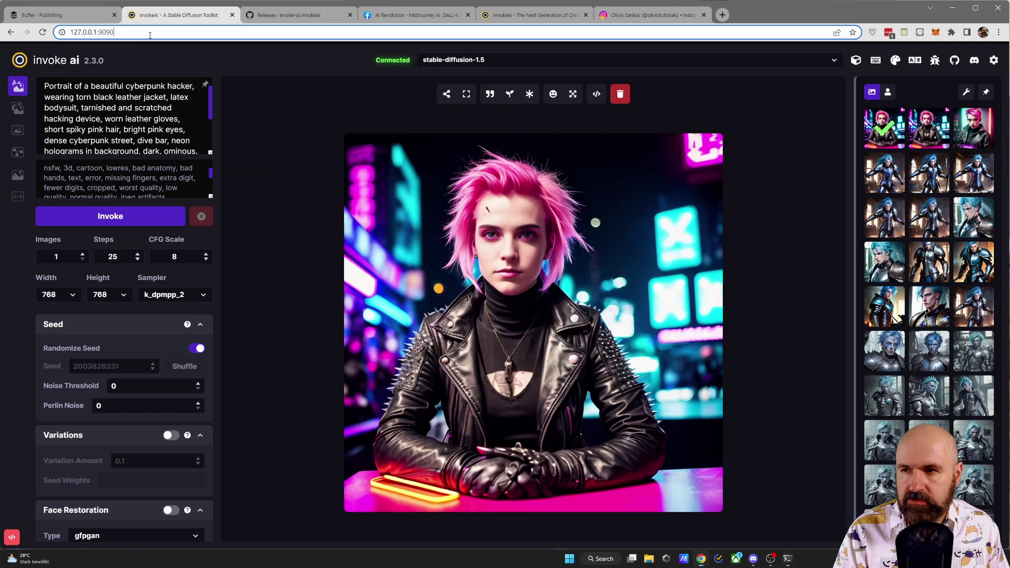
key(Return)
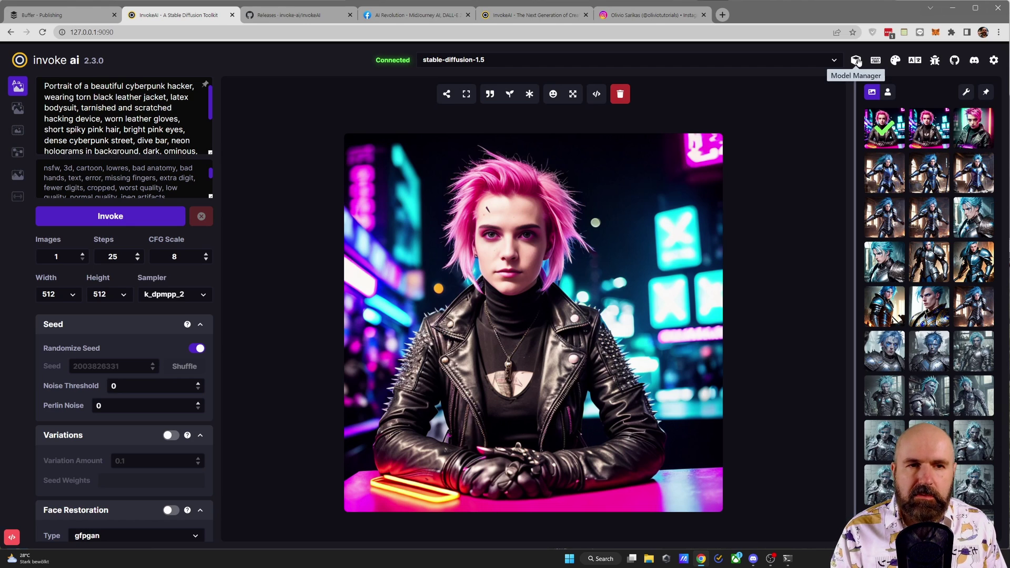
click(857, 61)
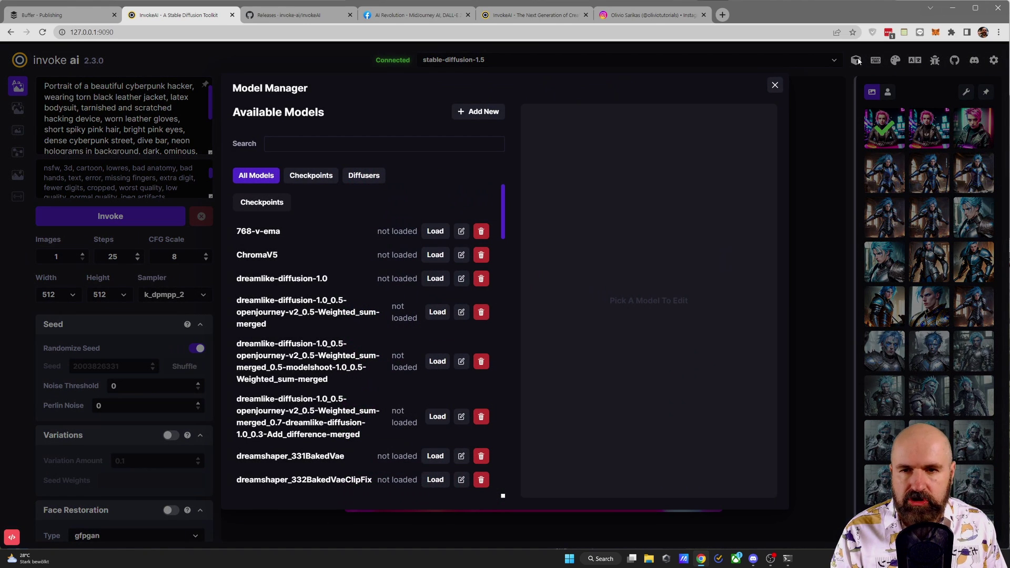
click(470, 112)
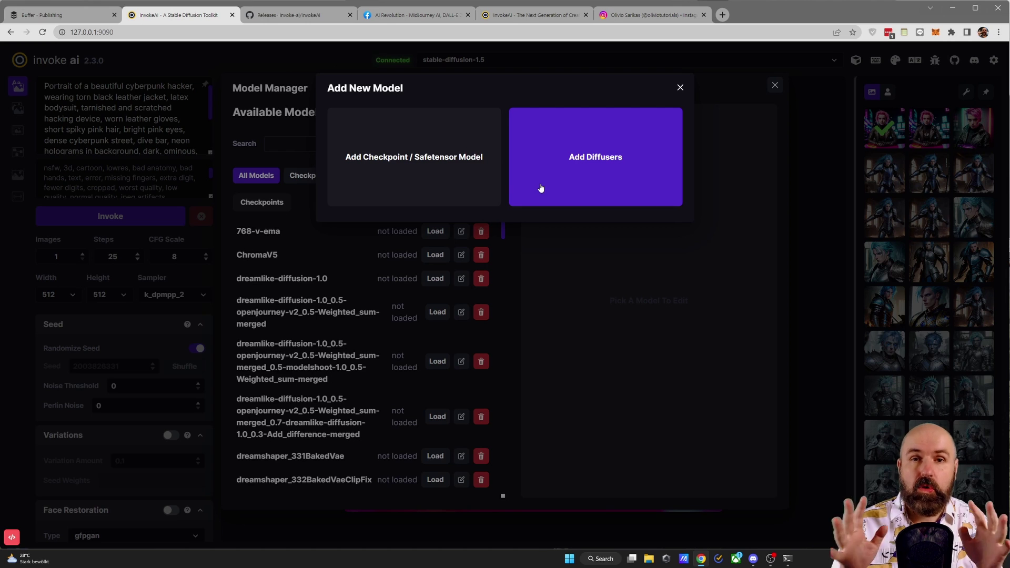
click(840, 78)
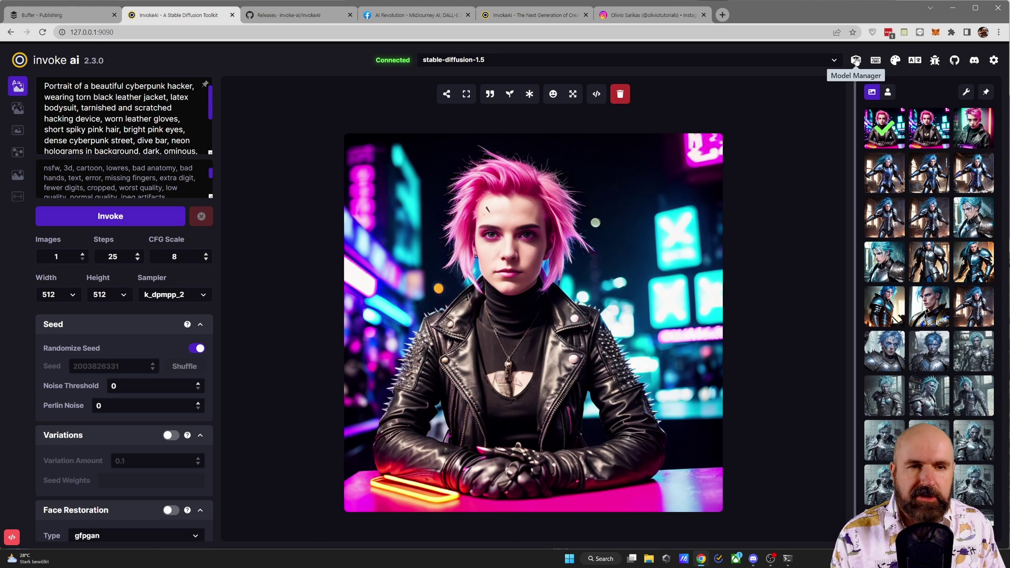
Rescan via Add New > Add Checkpoint / Safetensor Model, then close it, leaving ChromaV5 listed as not loaded
click(856, 60)
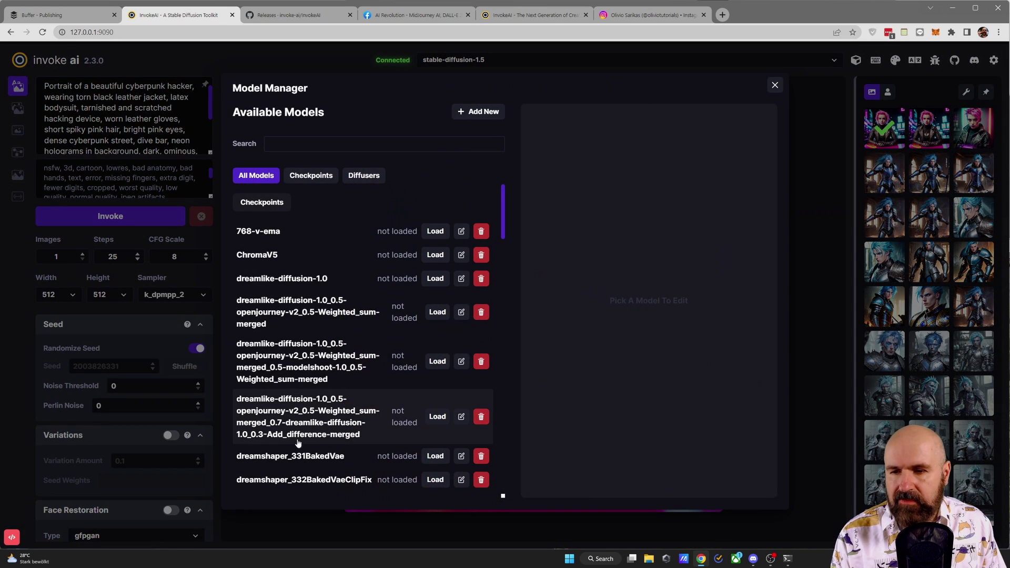
drag(503, 215, 506, 189)
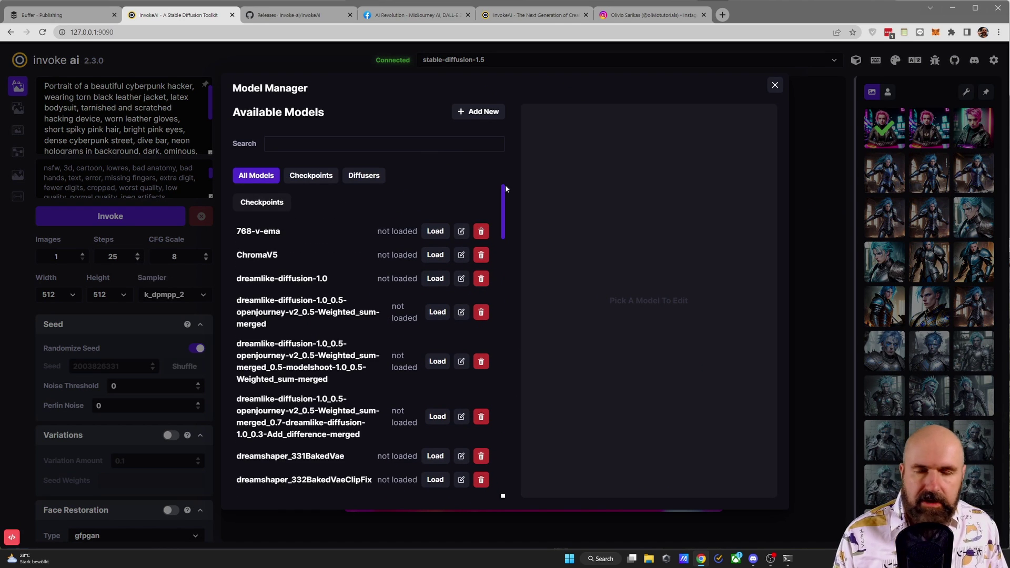
click(489, 113)
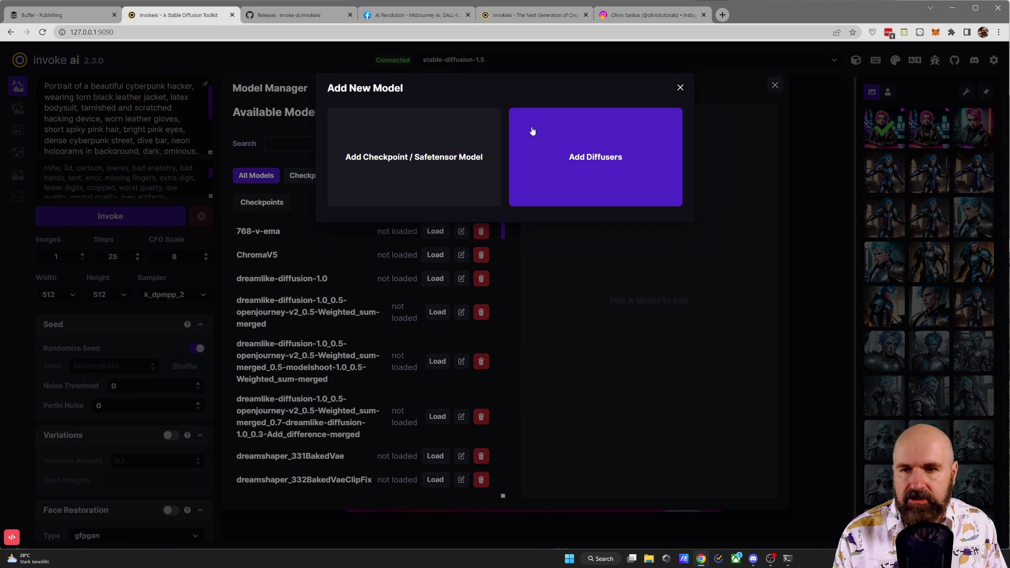
click(434, 164)
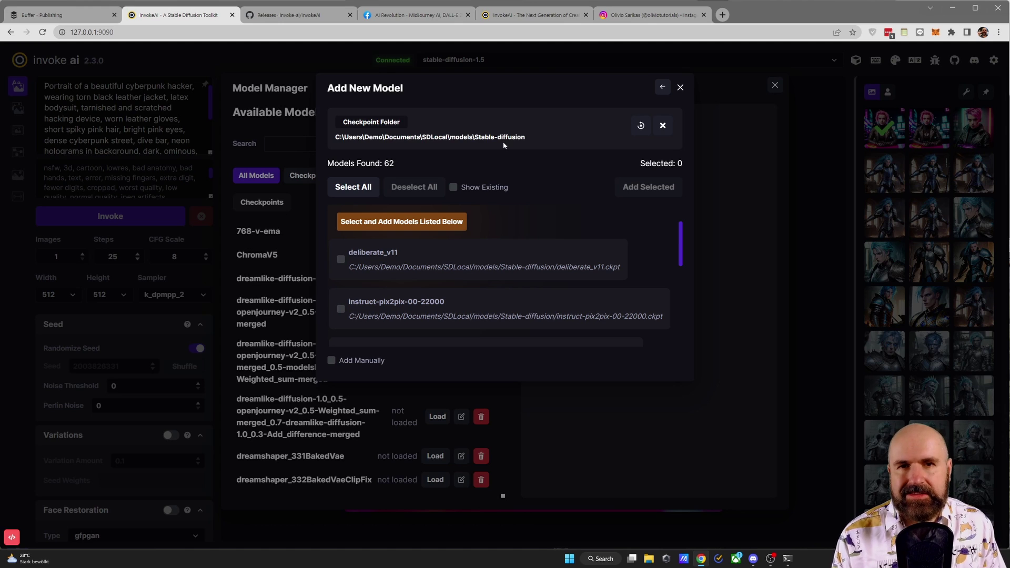
click(641, 126)
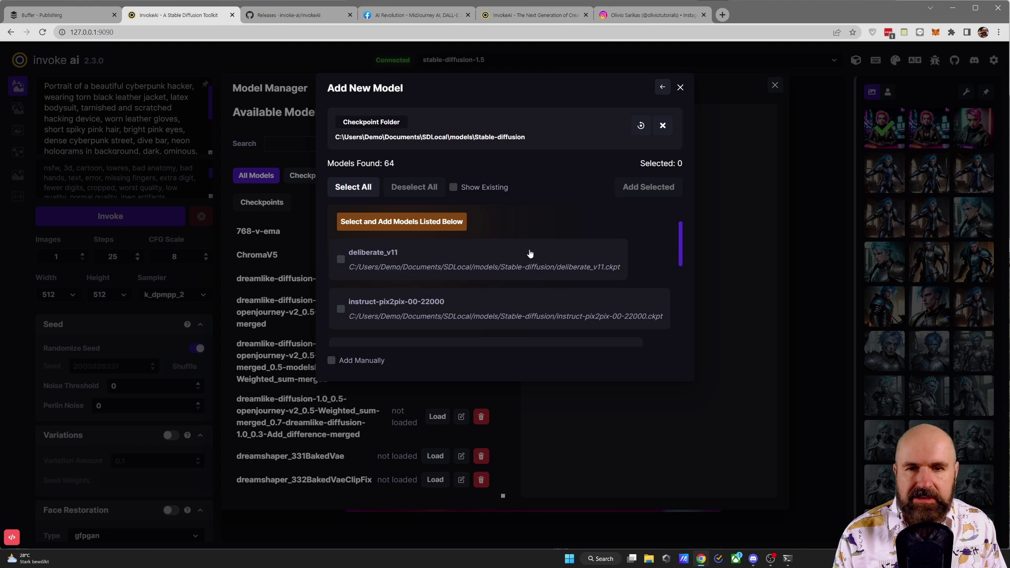
click(681, 87)
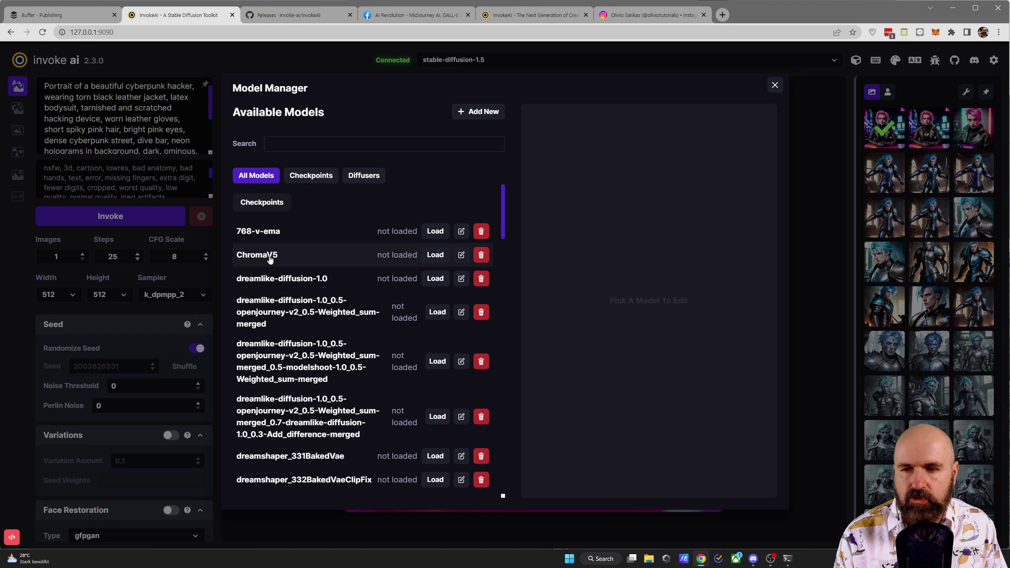
Close the Model Manager and shut down the running InvokeAI server
key(Escape)
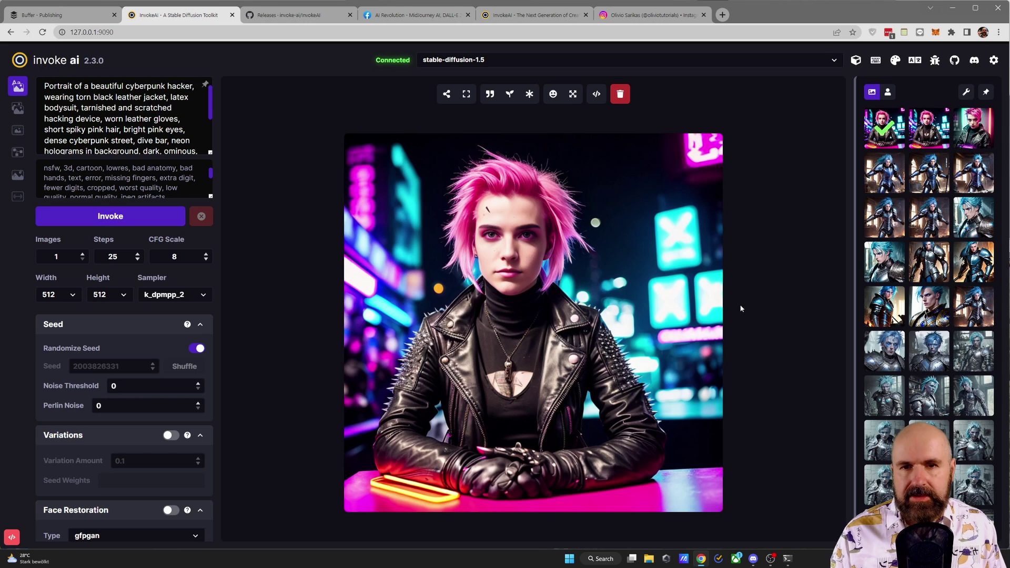
key(alt+Tab)
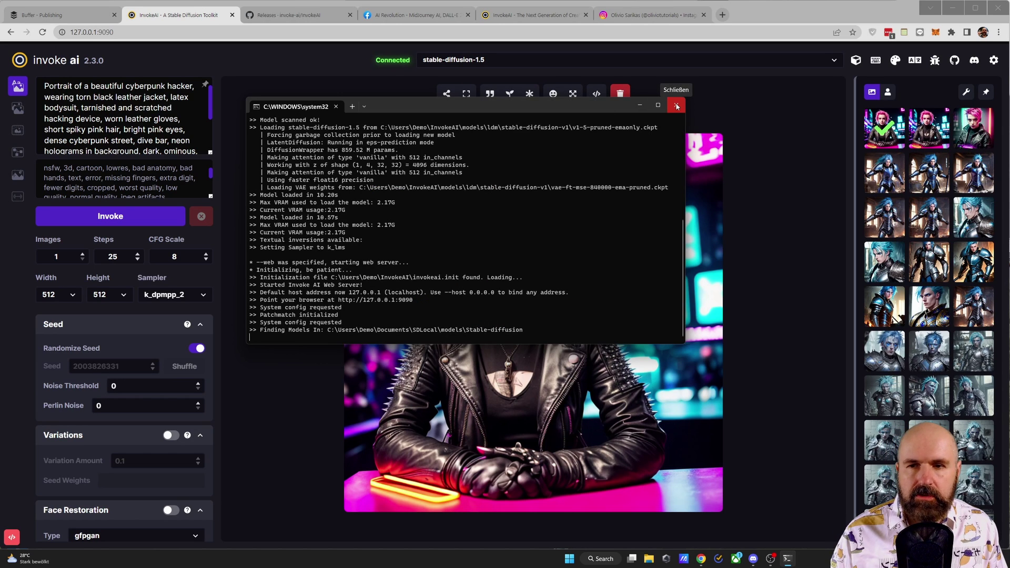
click(677, 106)
Relaunch invoke.bat from the InvokeAI folder and choose option 1 for command-line mode
key(super+e)
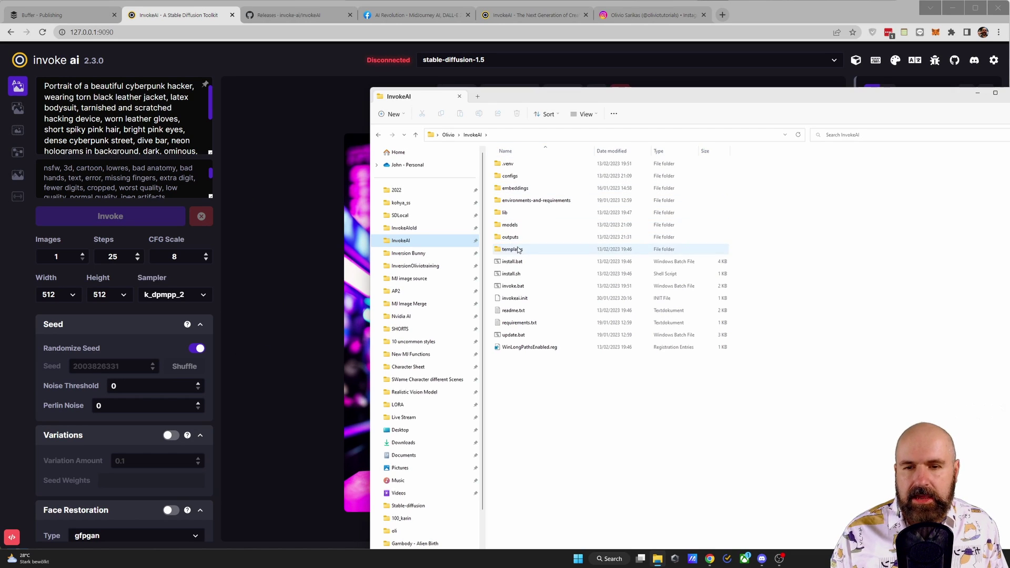
double_click(520, 289)
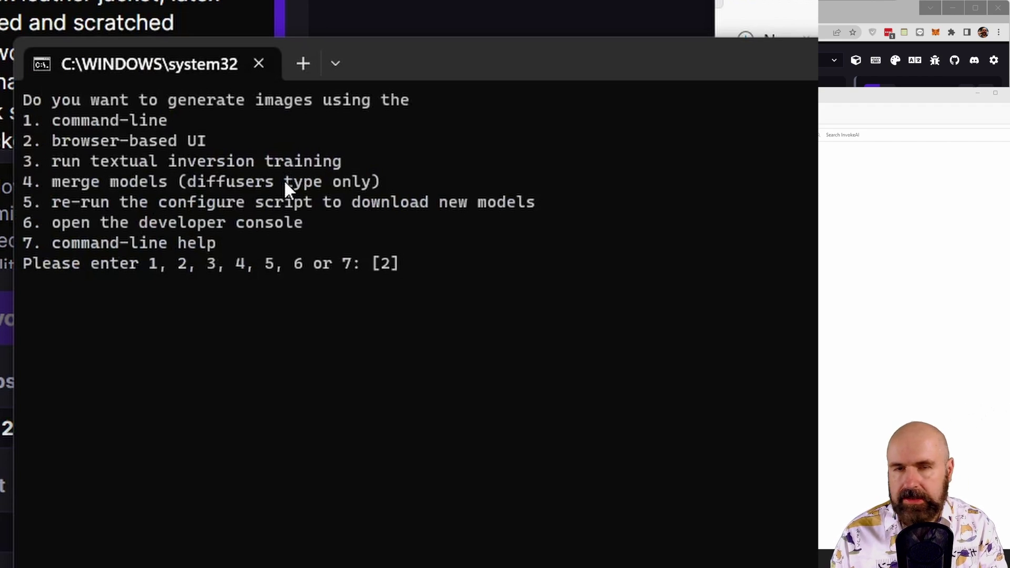
text(1)
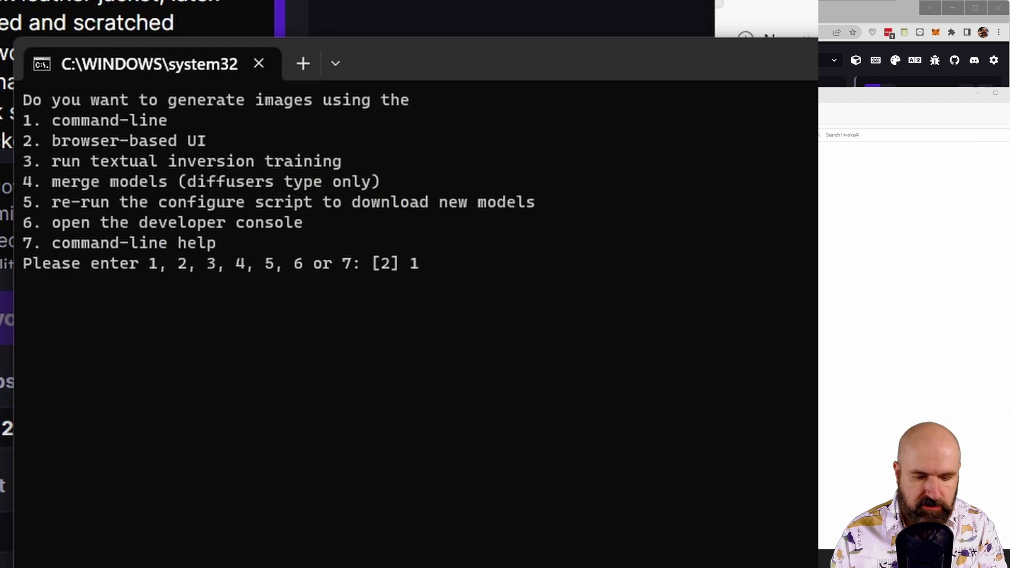
key(Return)
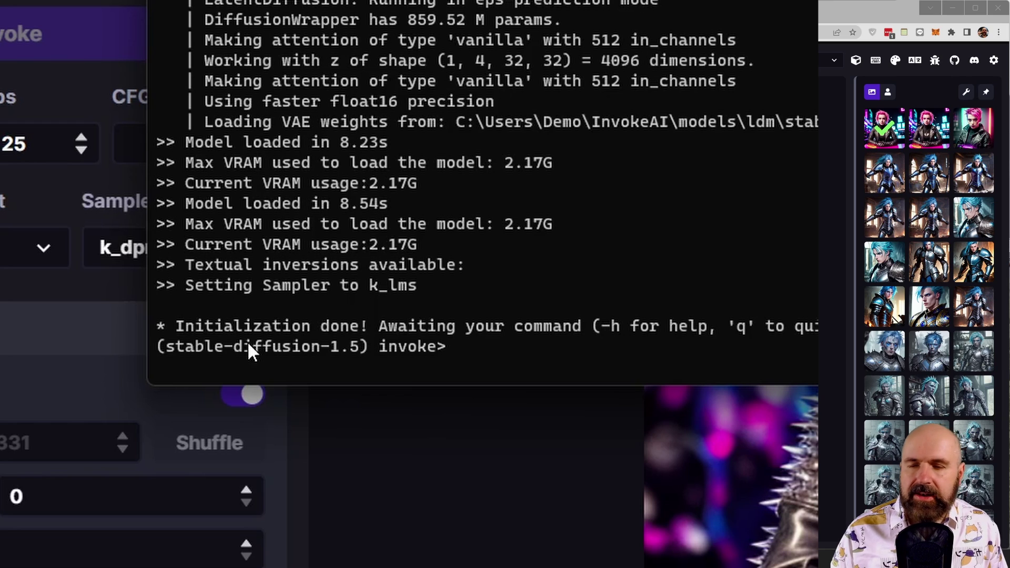
Run !optimize ChromaV5, answering y to replace the VAE, n to loading, n to deleting the .ckpt
text(!optimize )
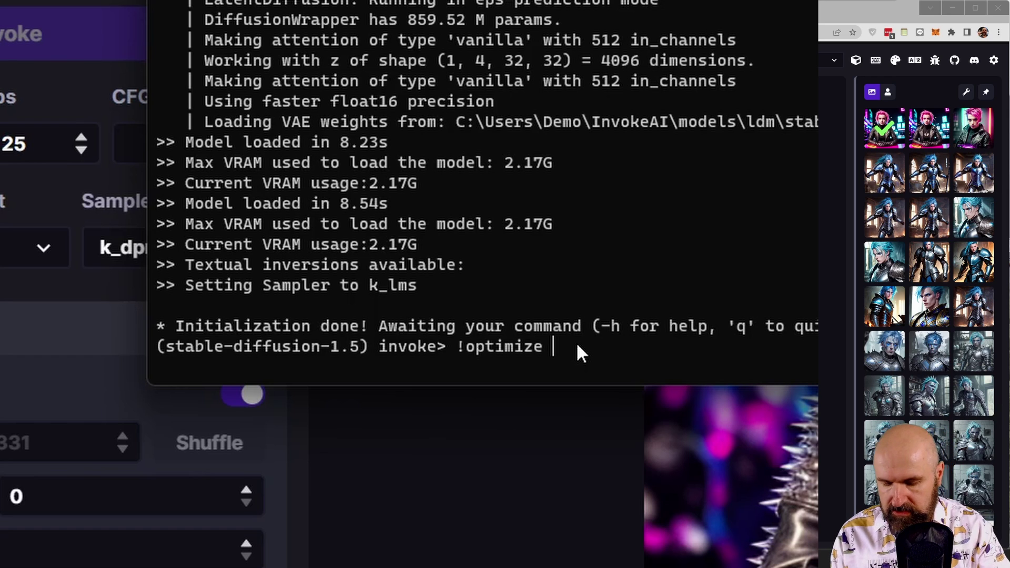
text(Chroma)
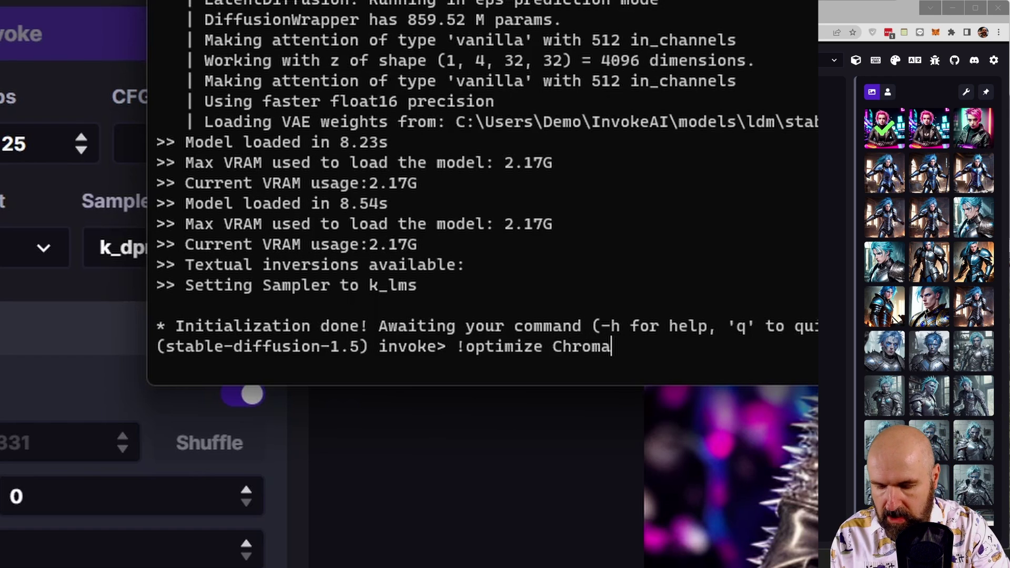
text(V5)
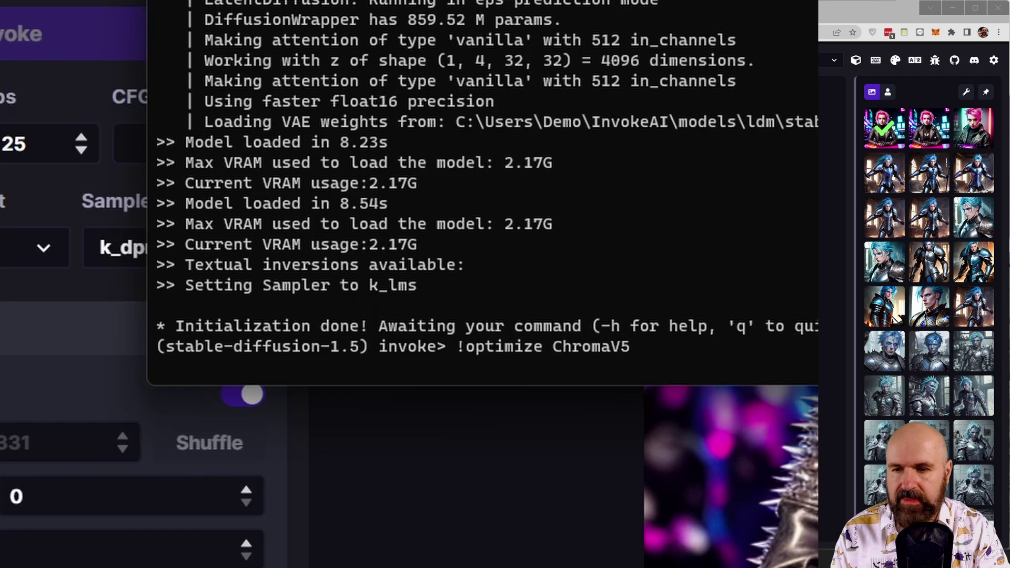
key(Return)
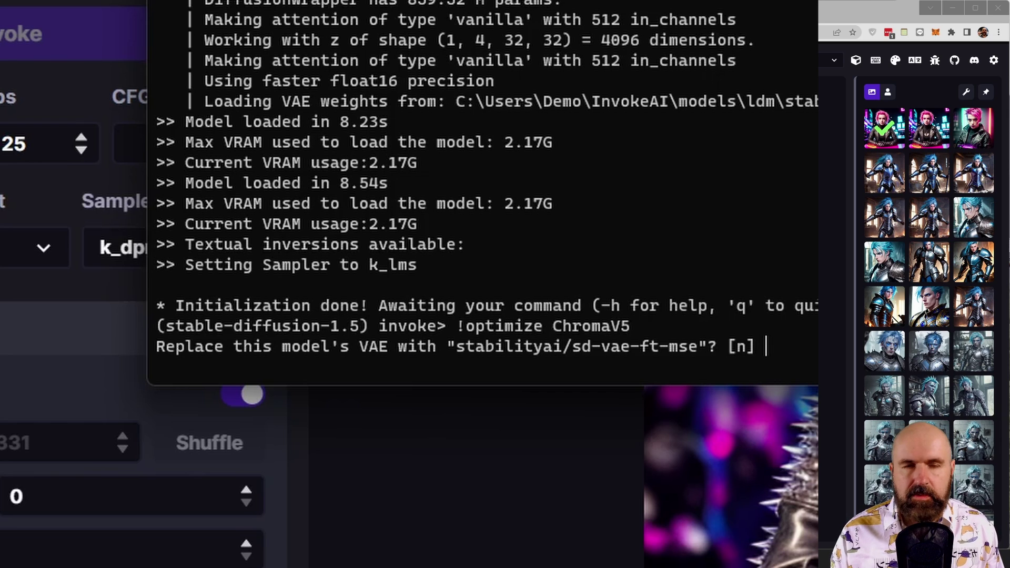
text(y)
key(Return)
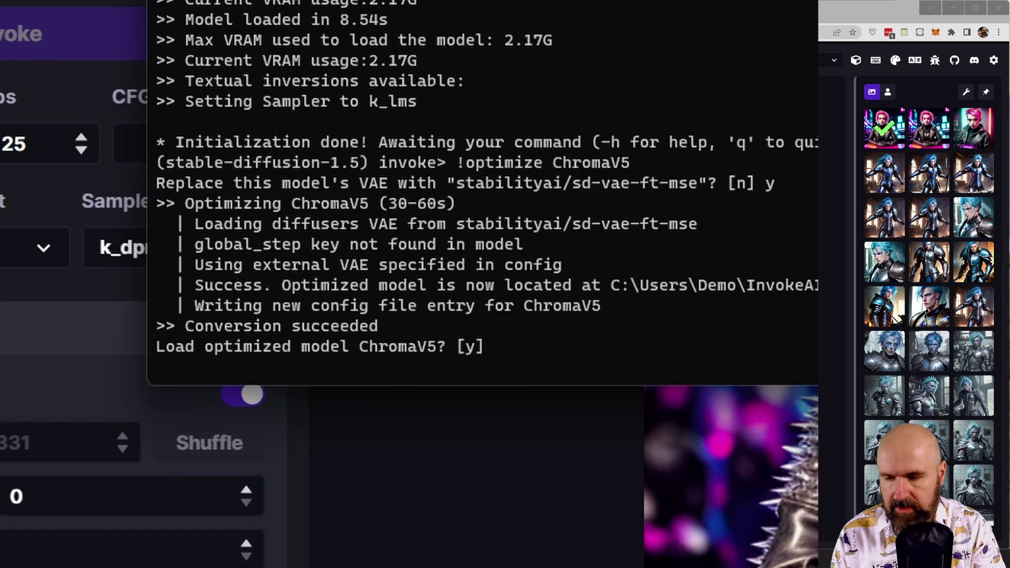
text(n)
key(Return)
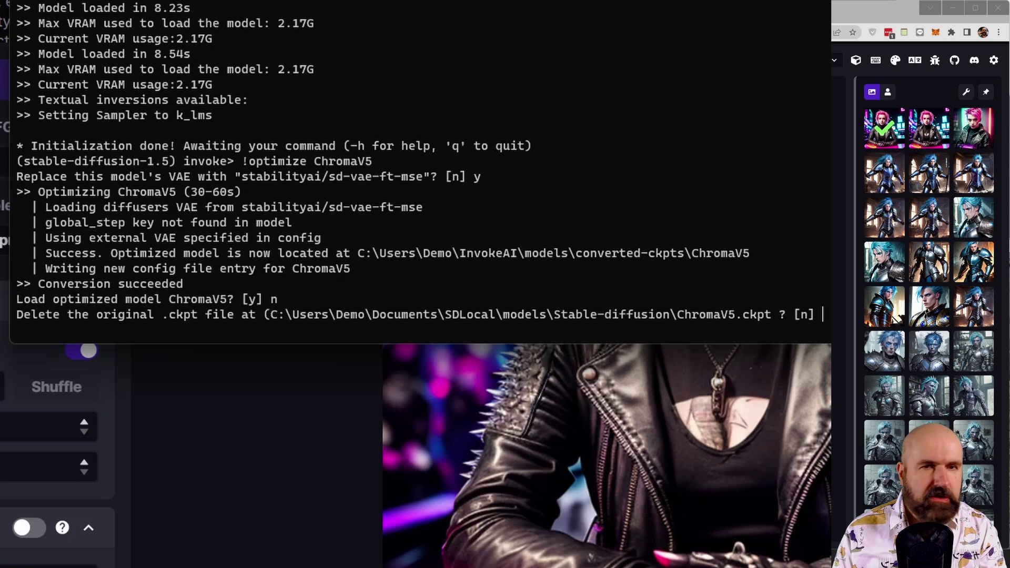
text(n)
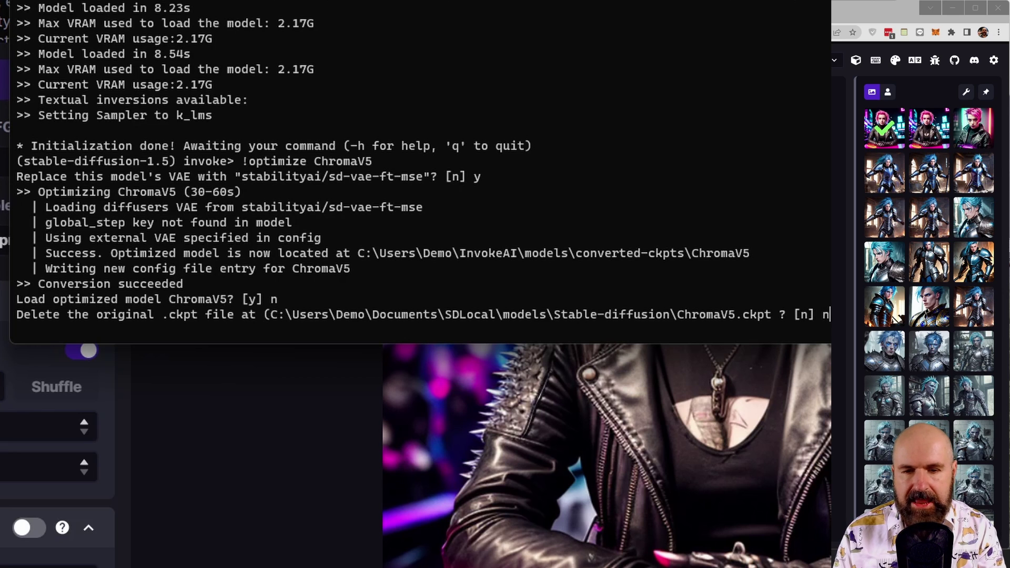
key(Return)
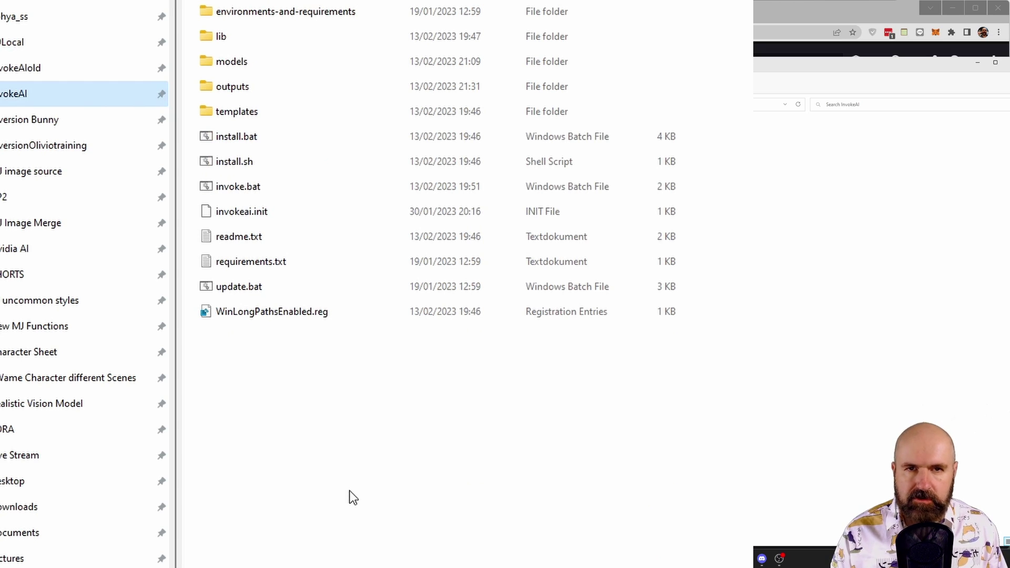
Relaunch invoke.bat and start the browser-based UI with option 2
double_click(216, 187)
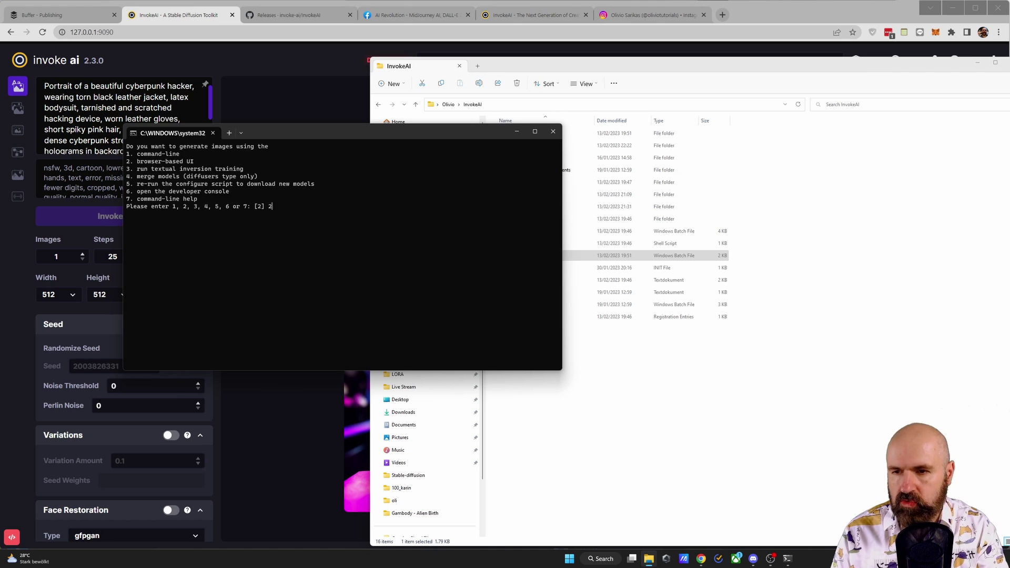
key(Return)
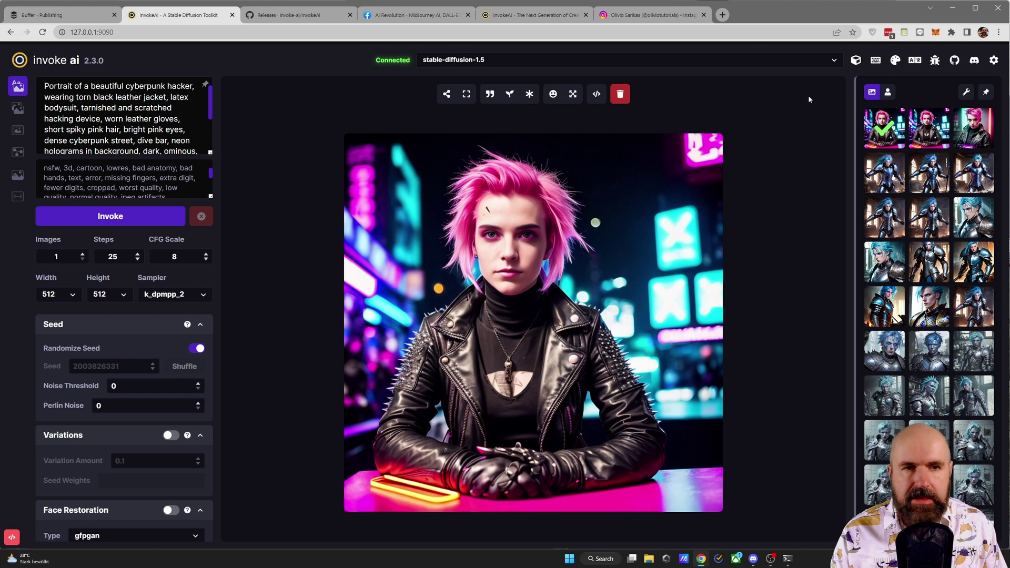
Load ChromaV5 from the Model Manager's Diffusers list
click(857, 61)
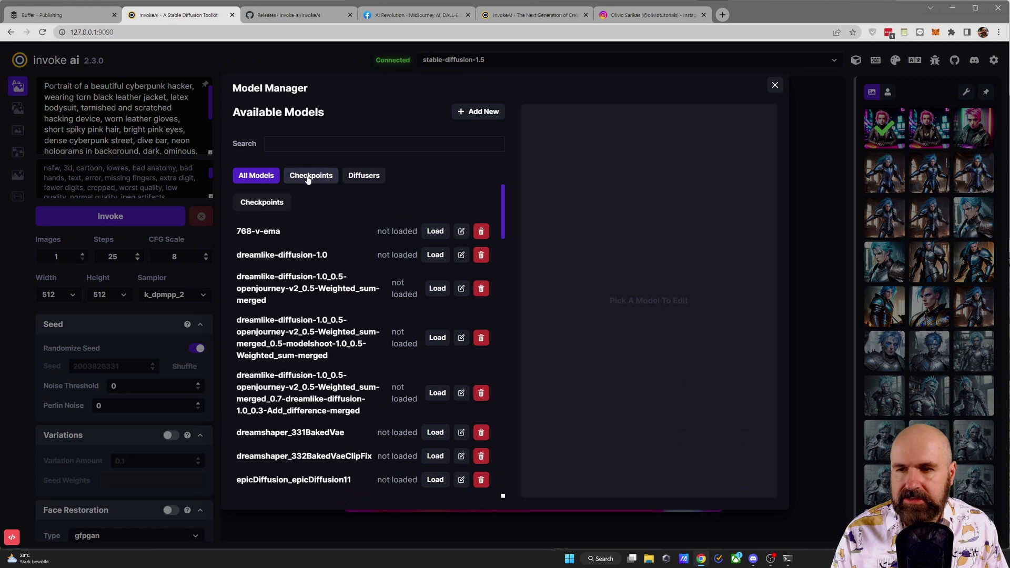
click(364, 178)
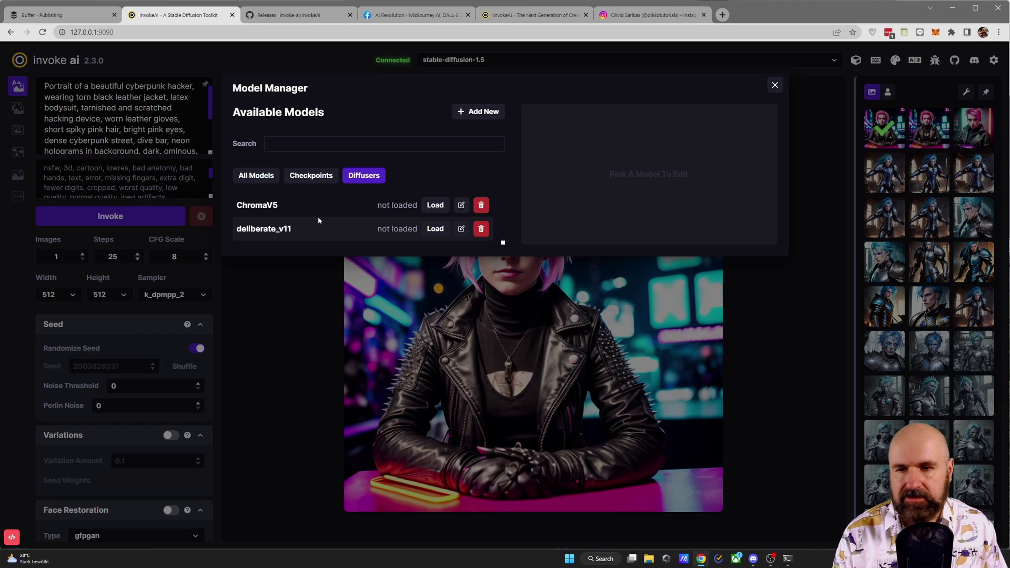
click(435, 205)
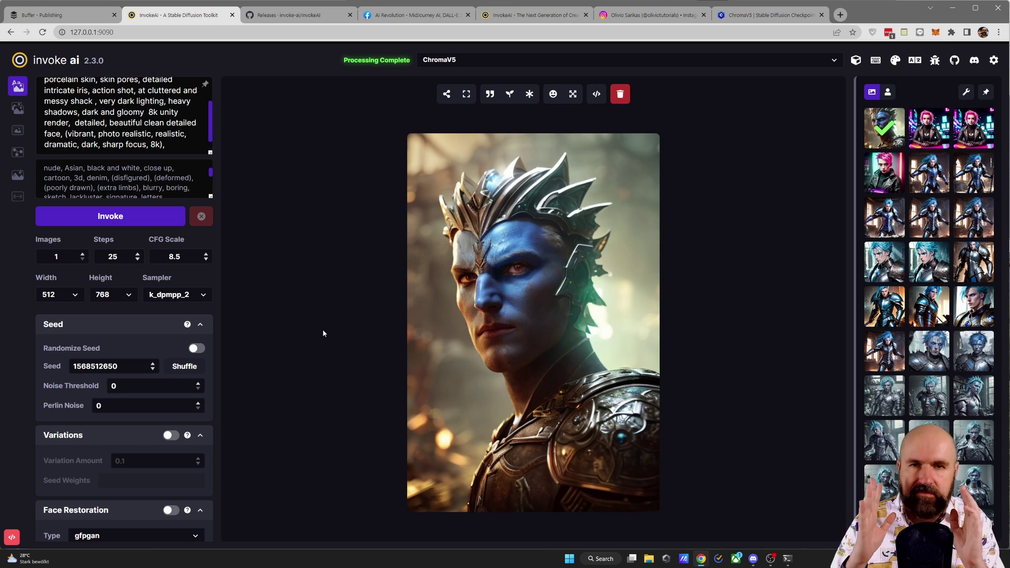
Browse to models\converted-ckpts\ChromaV5 in File Explorer, then return to InvokeAI
key(alt+Tab)
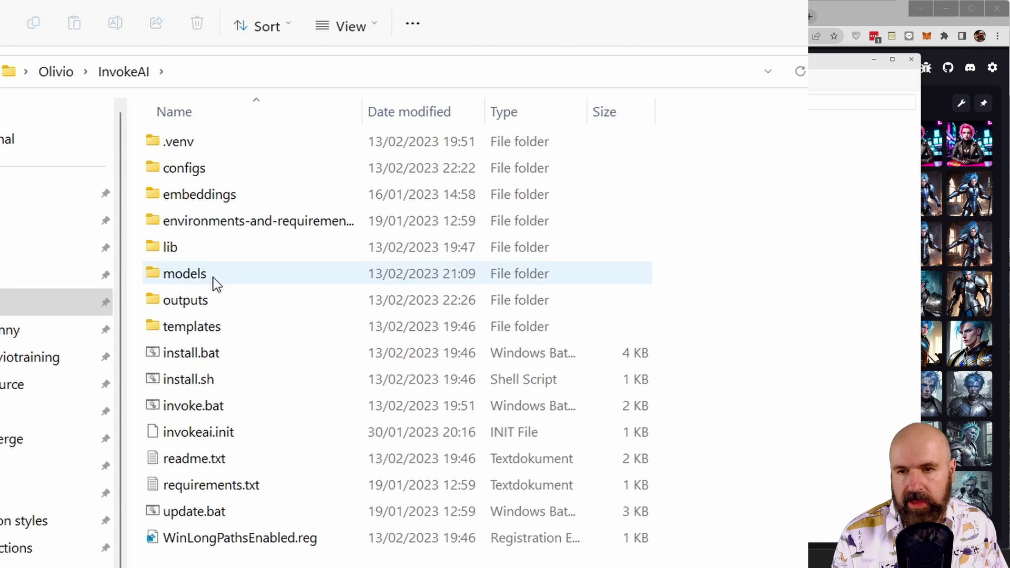
double_click(511, 196)
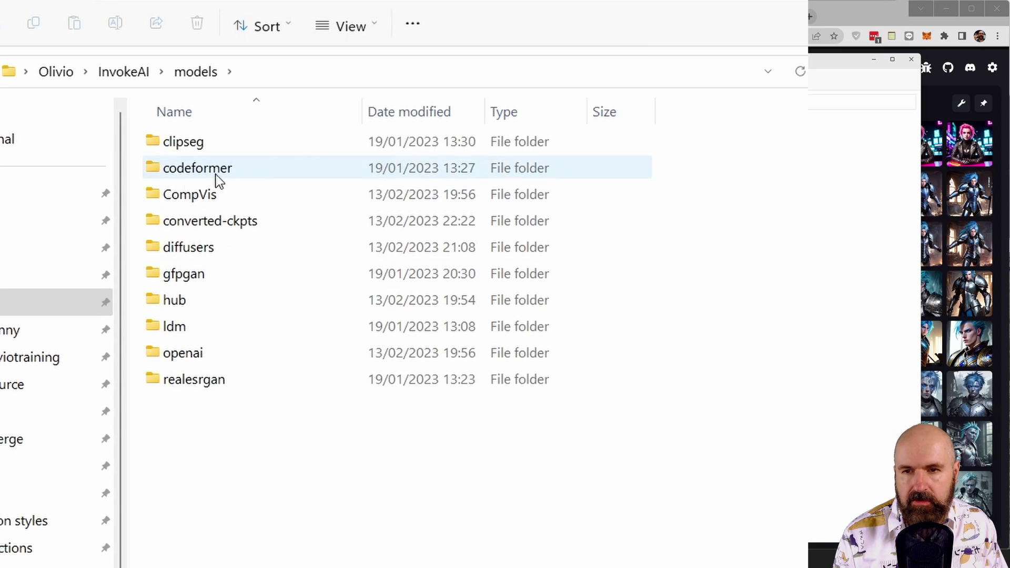
double_click(193, 223)
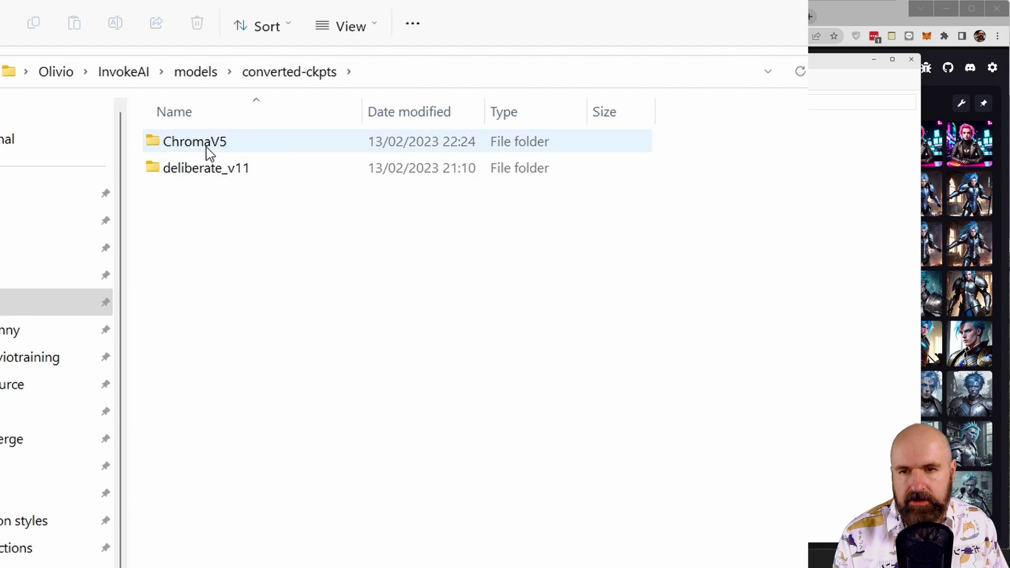
mouse_move(206, 148)
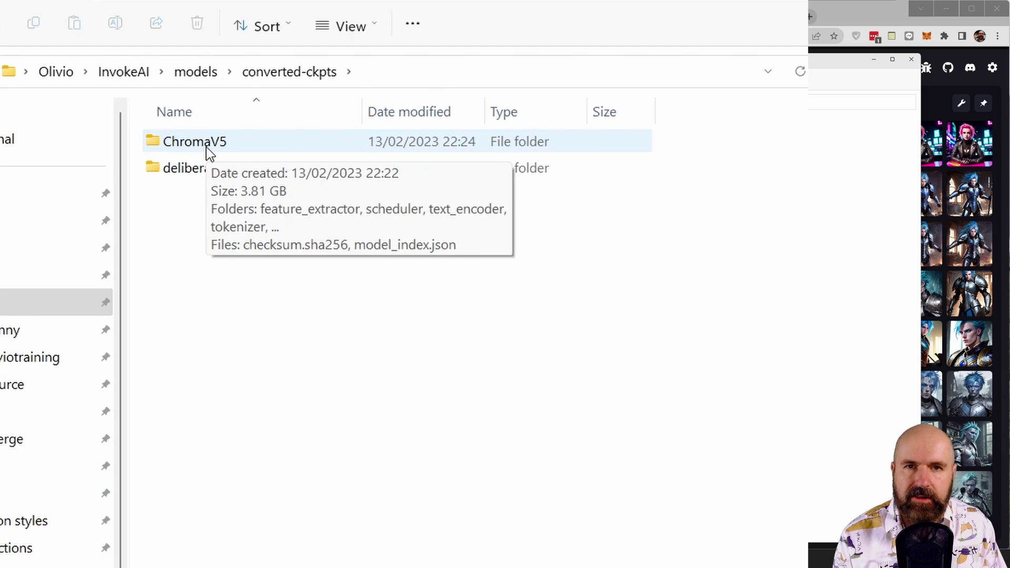
double_click(207, 142)
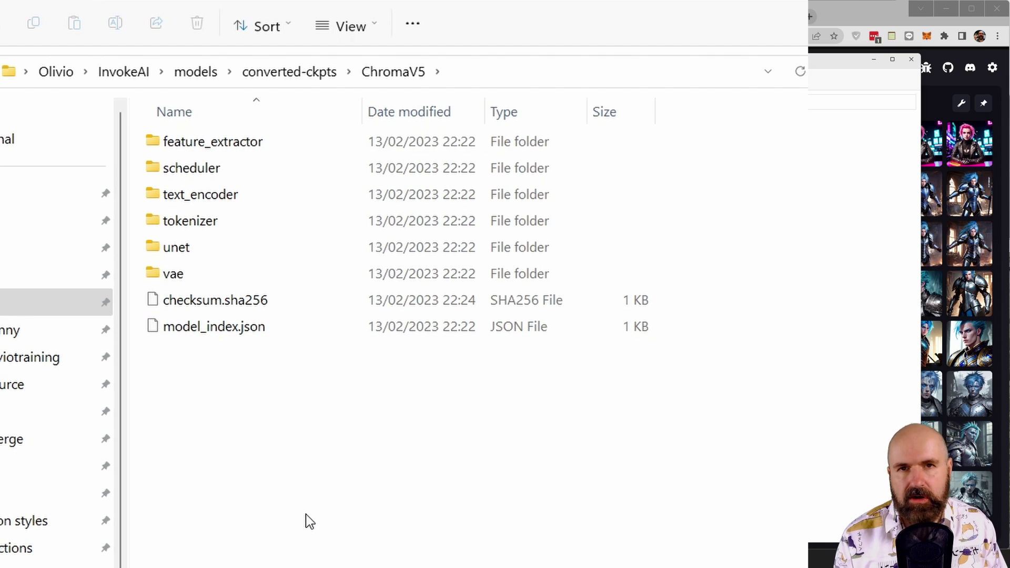
click(355, 283)
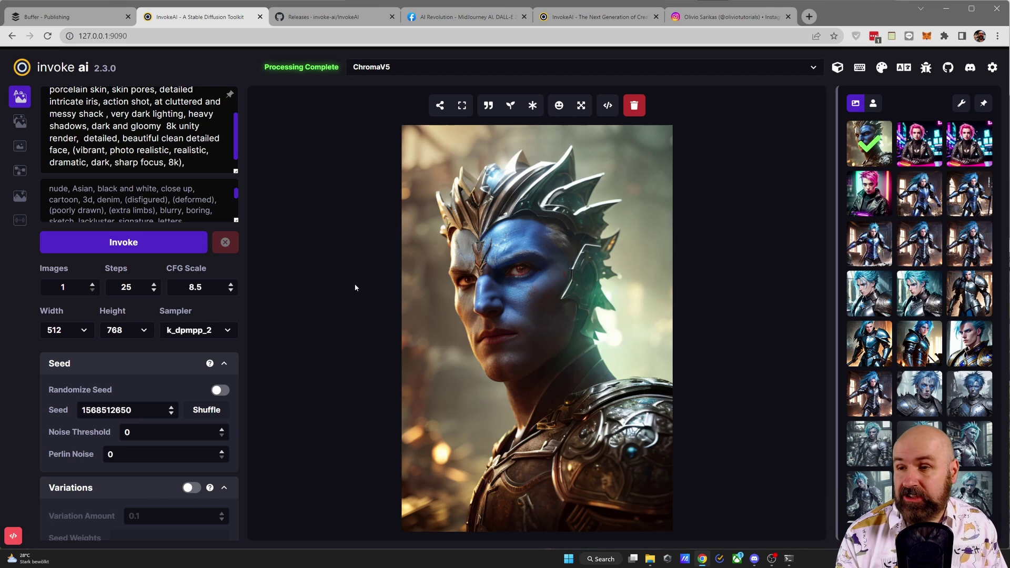
Scroll the ChromaV5 warrior render's positive prompt back up to its beginning
click(137, 129)
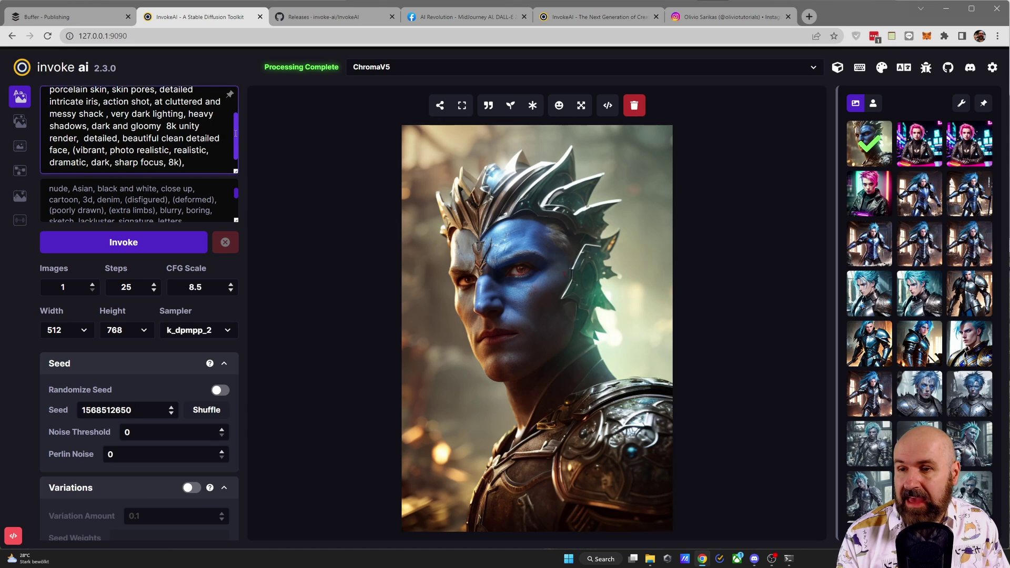
scroll(136, 129, up, 2)
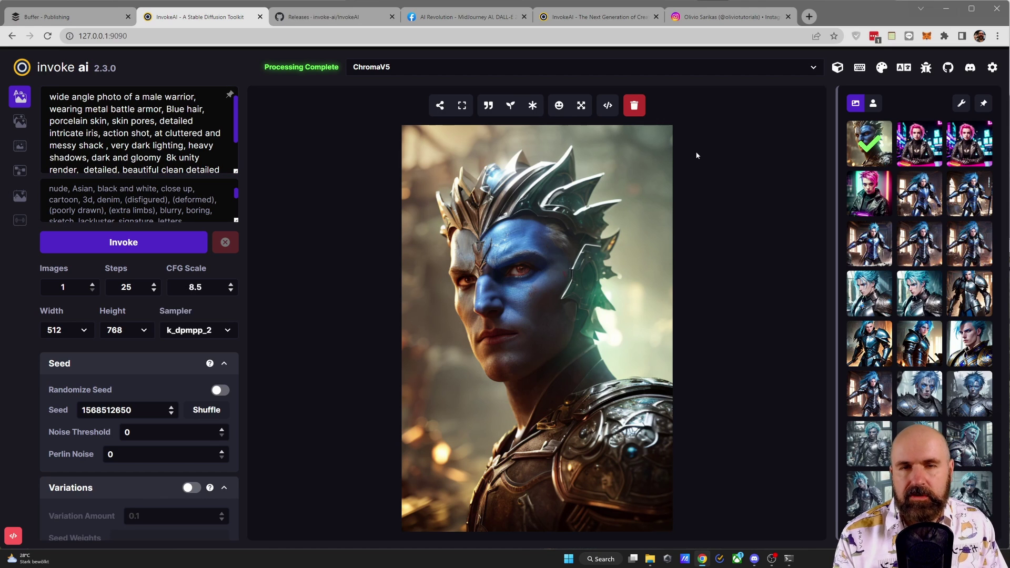
mouse_move(582, 106)
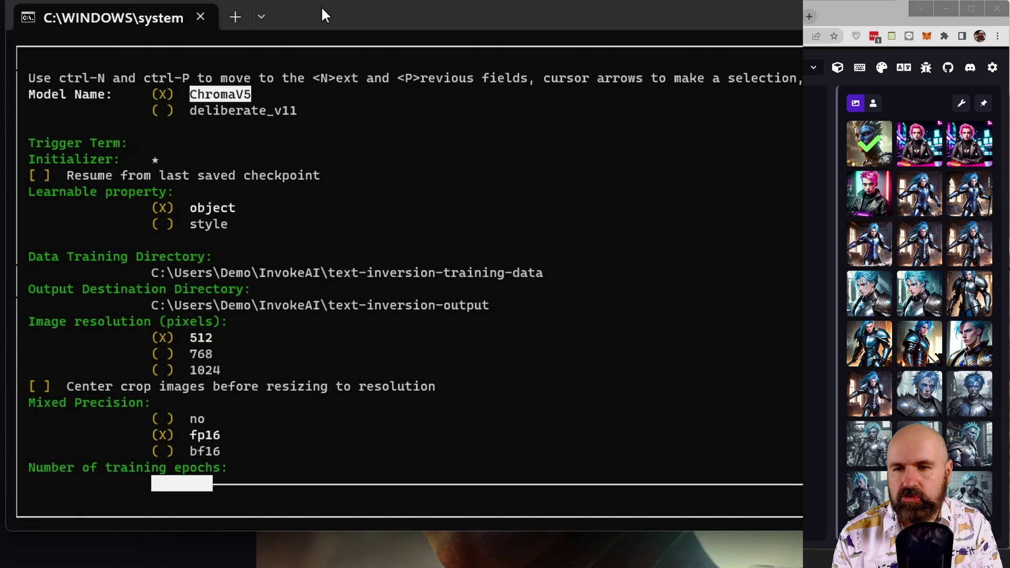
Set the textual inversion form's Model Name selection to deliberate_v11
key(Down)
key(Up)
key(Down)
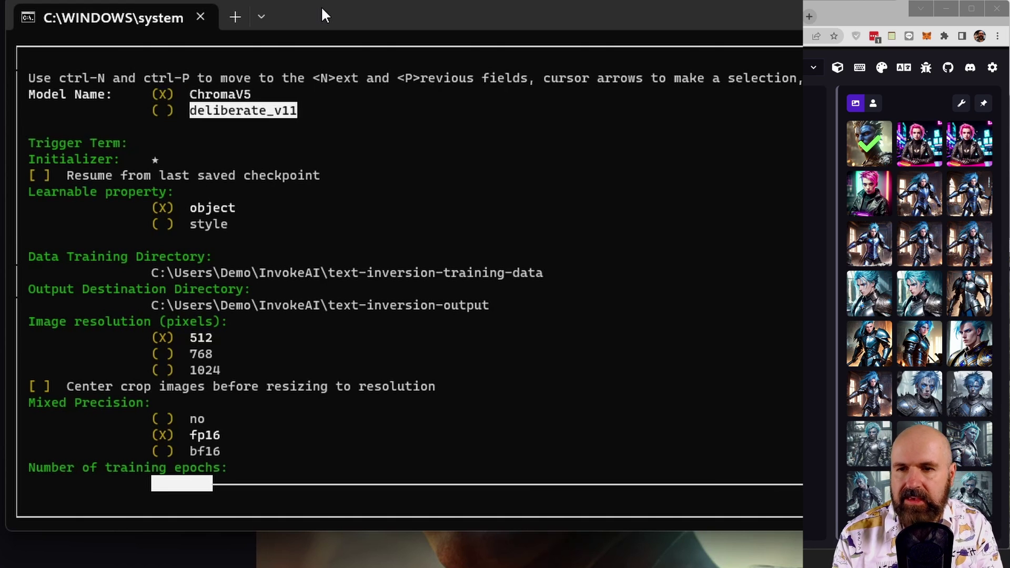
key(space)
key(Up)
key(space)
key(Down)
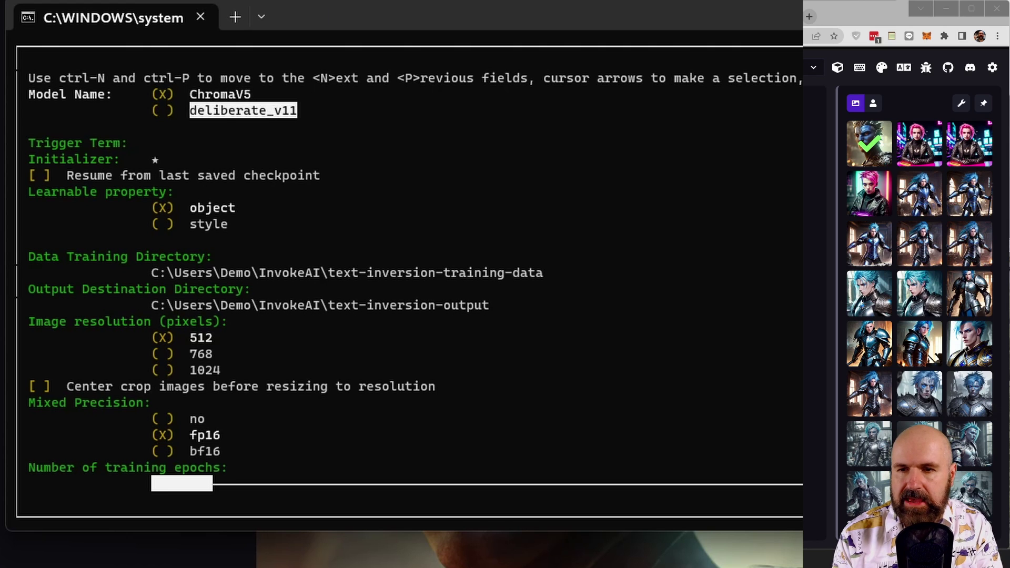
key(space)
key(Down)
key(Down)
key(Down)
key(Up)
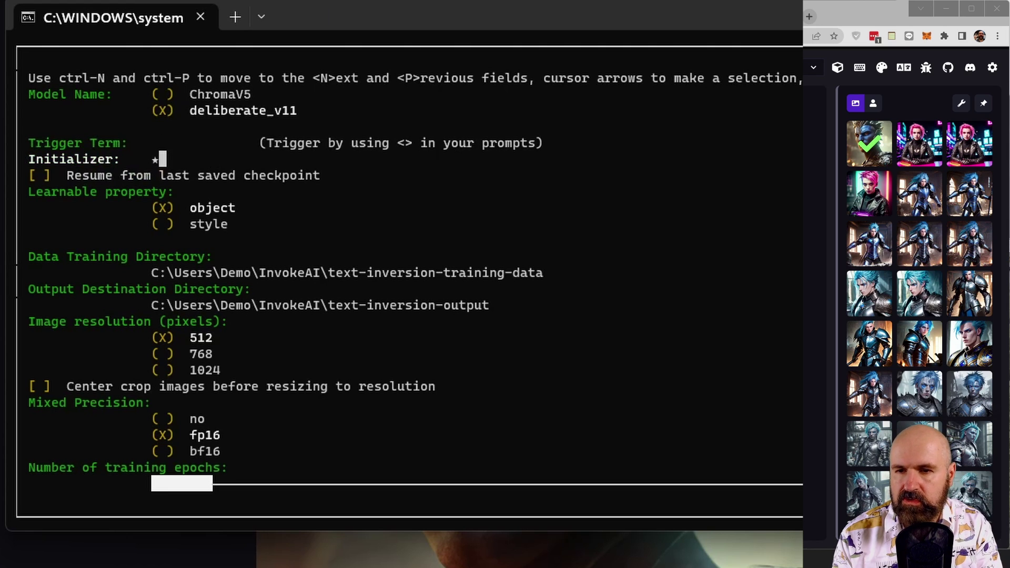
key(Up)
key(Up)
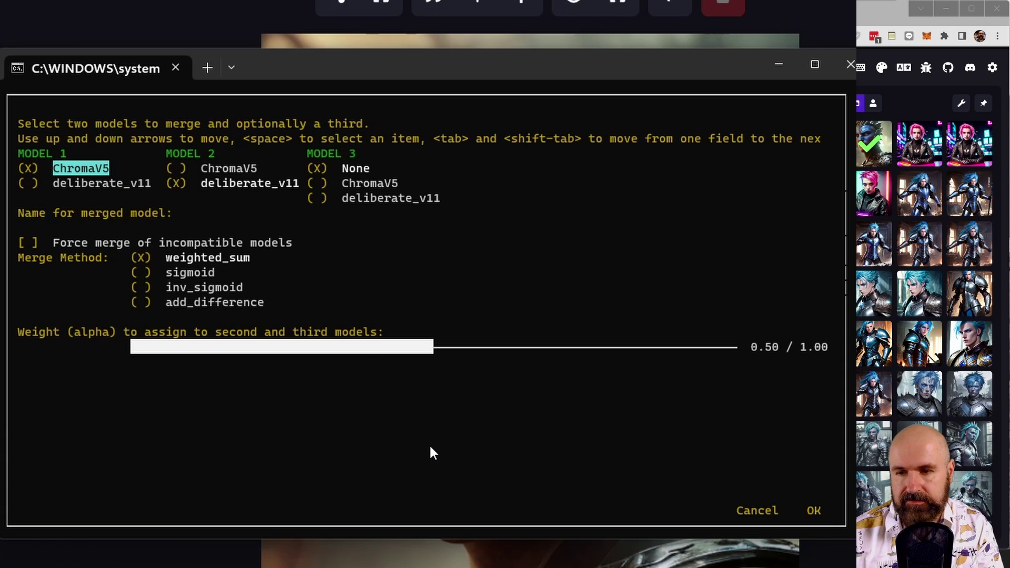
Make deliberate_v11 the first model in the merge form
key(Tab)
key(Tab)
key(Tab)
key(Tab)
key(Tab)
key(Tab)
key(Left)
key(Up)
key(Up)
key(Up)
key(Up)
key(Up)
key(Up)
key(Up)
key(Up)
key(Up)
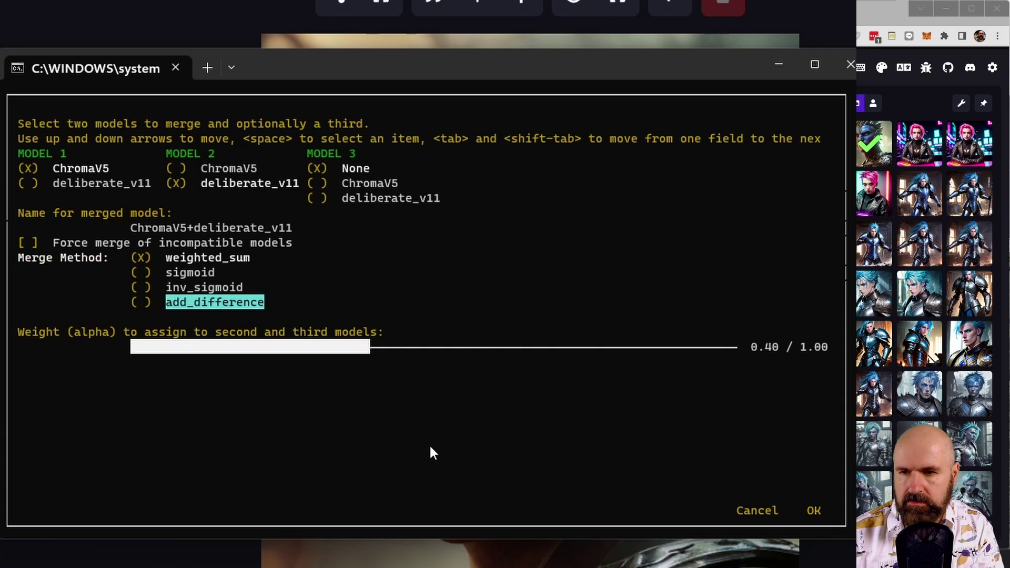
key(Up)
key(Up)
key(Up)
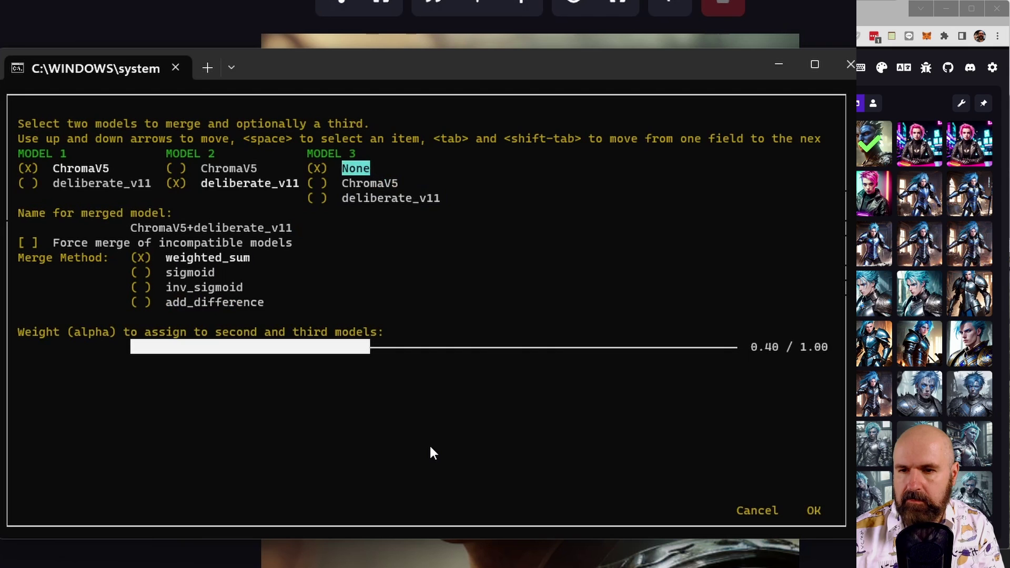
key(Down)
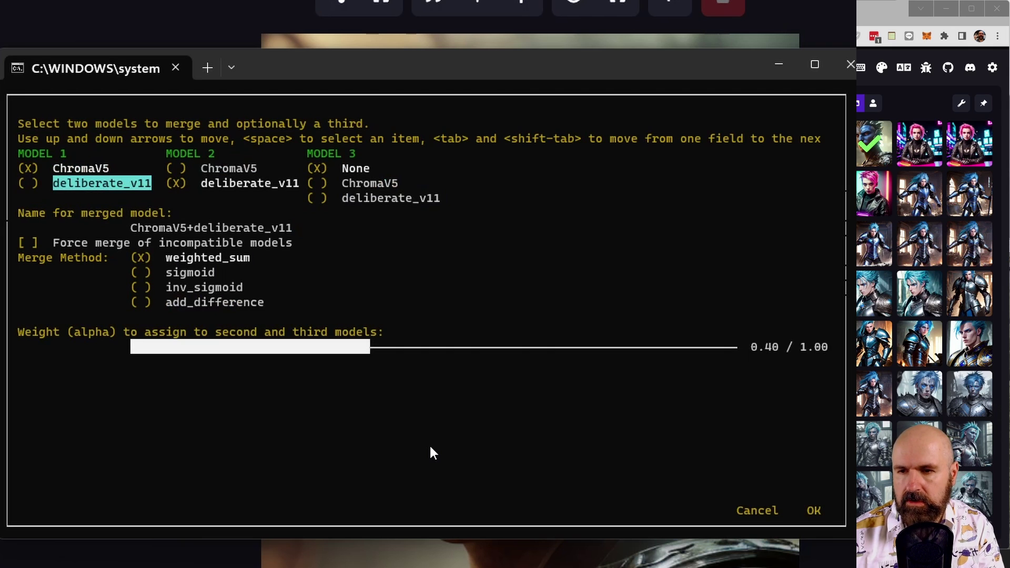
key(space)
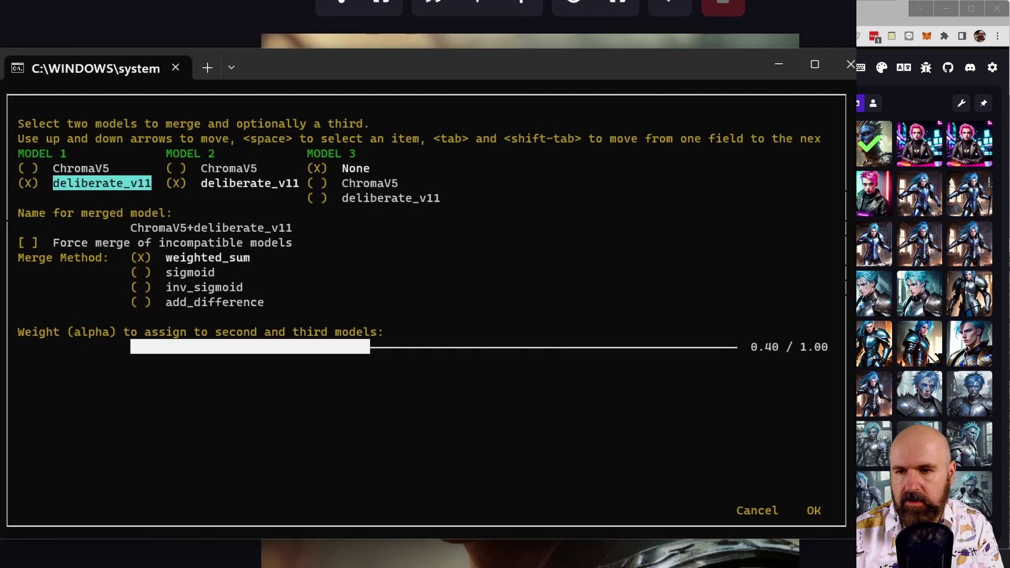
Set ChromaV5 as the second model, None as the third, and weighted_sum as the merge method
key(Tab)
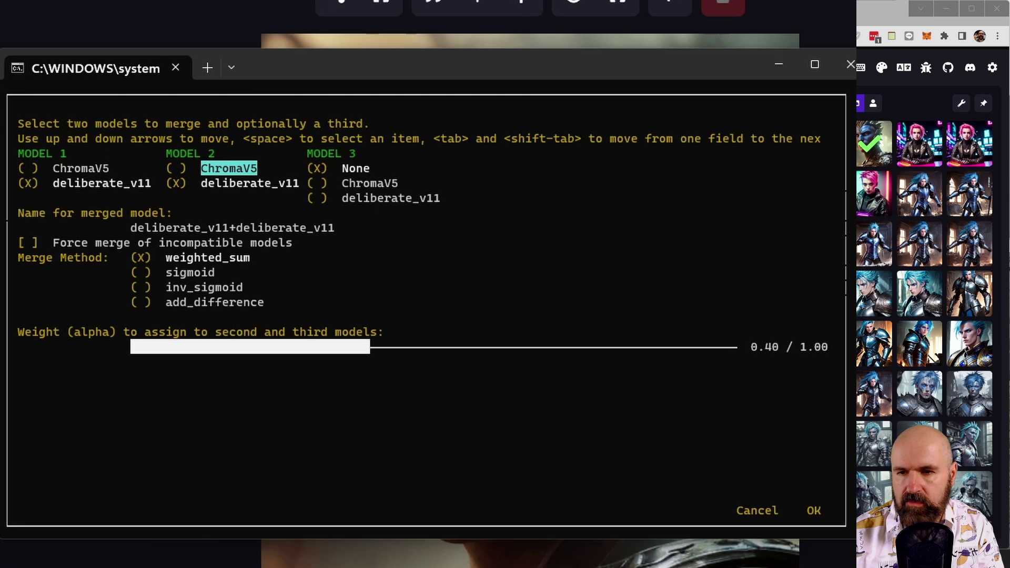
key(space)
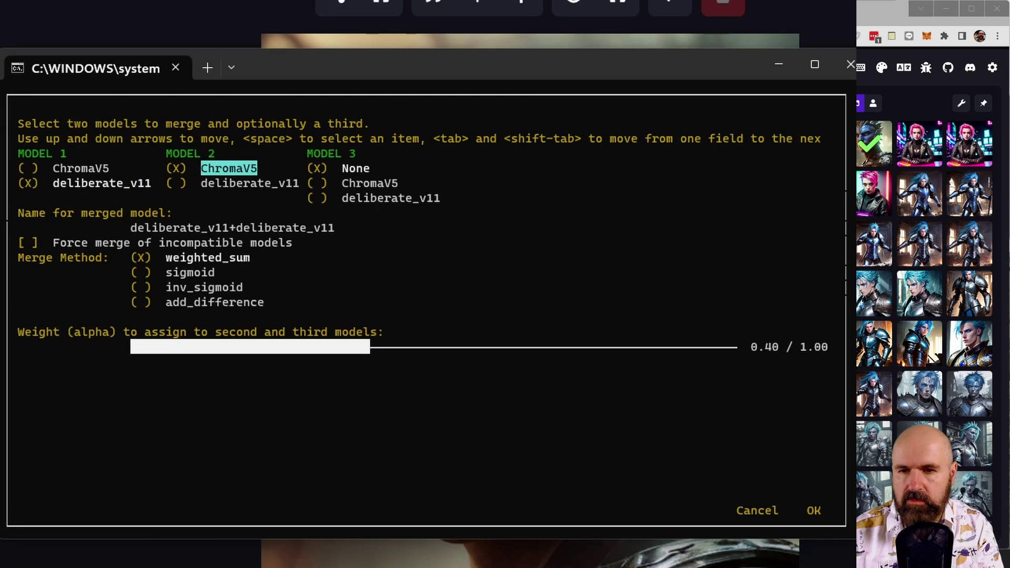
key(Down)
key(Tab)
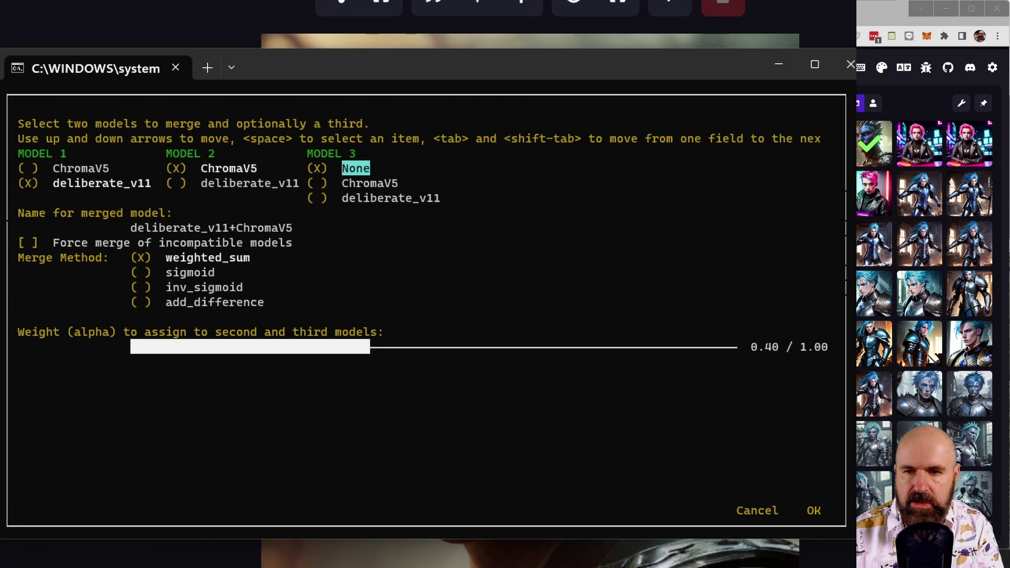
key(Down)
key(Down)
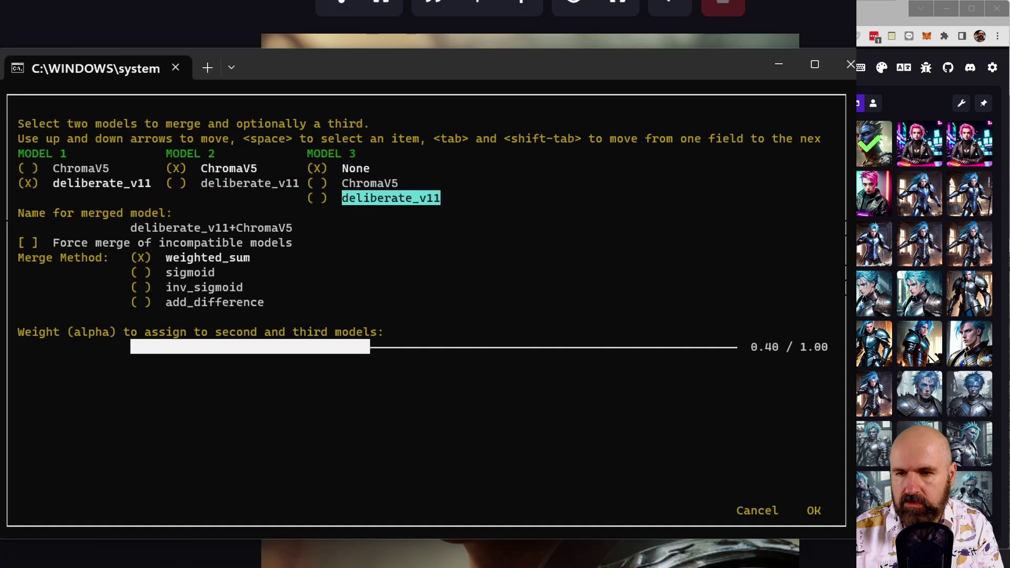
key(Tab)
key(Tab)
key(Tab)
key(Down)
key(Up)
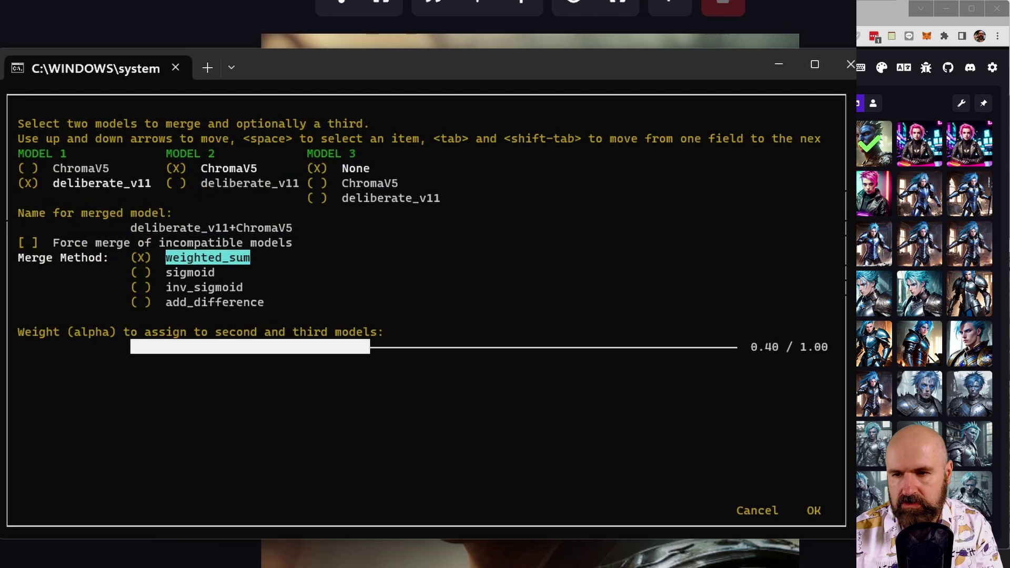
Set the merge weight (alpha) slider to 0.25
key(Tab)
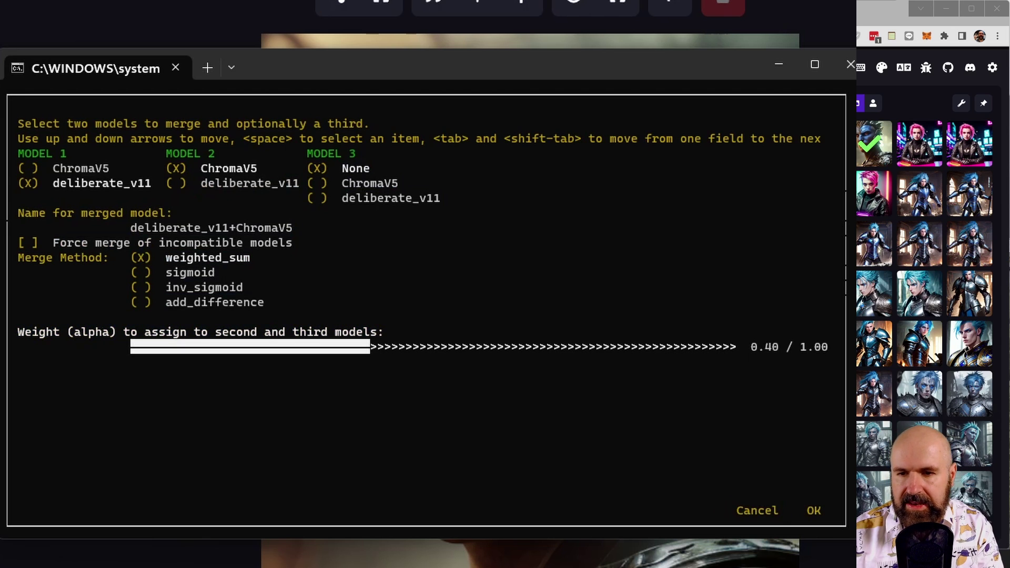
key(Left)
key(Left)
key(Left)
key(Left)
key(Right)
key(Right)
key(Right)
key(Right)
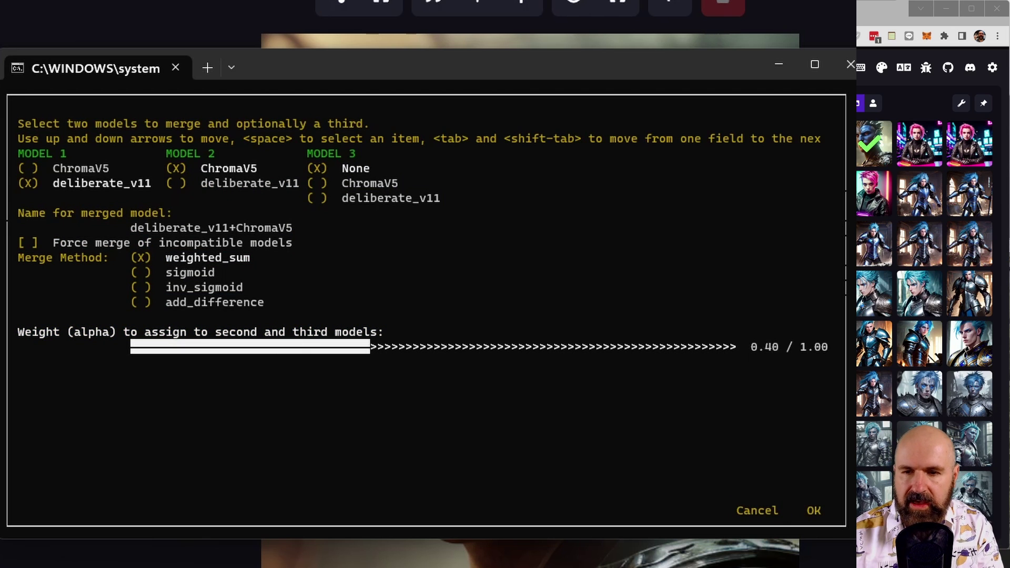
key(Right)
key(Right)
key(Right)
key(Right)
key(Right)
key(Left)
key(Left)
key(Left)
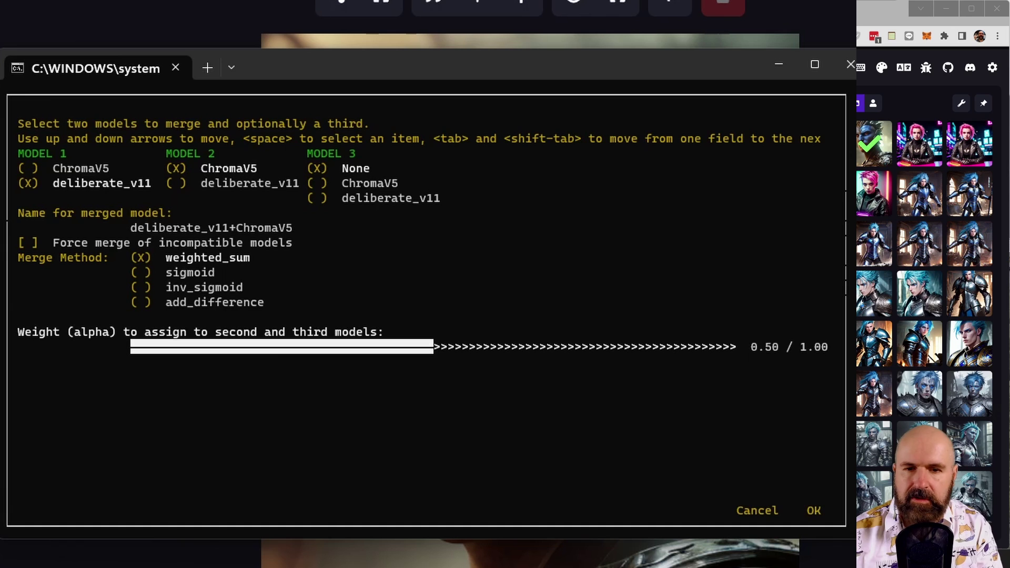
key(Left)
key(Left)
key(Left)
key(Left)
key(Left)
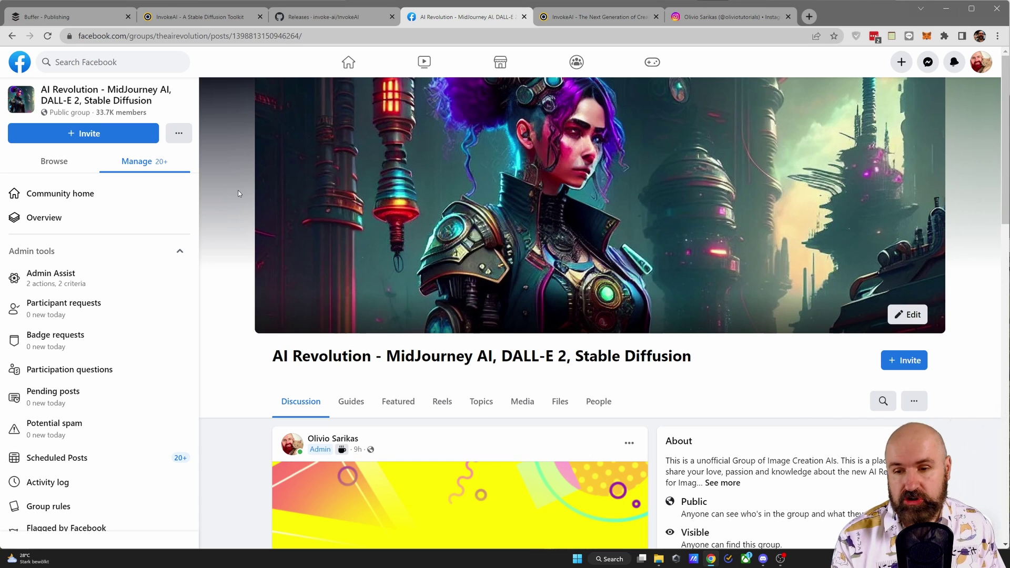
Scroll down the AI-Feature Monday post, glance at the Instagram profile, and return to the post
scroll(238, 193, down, 6)
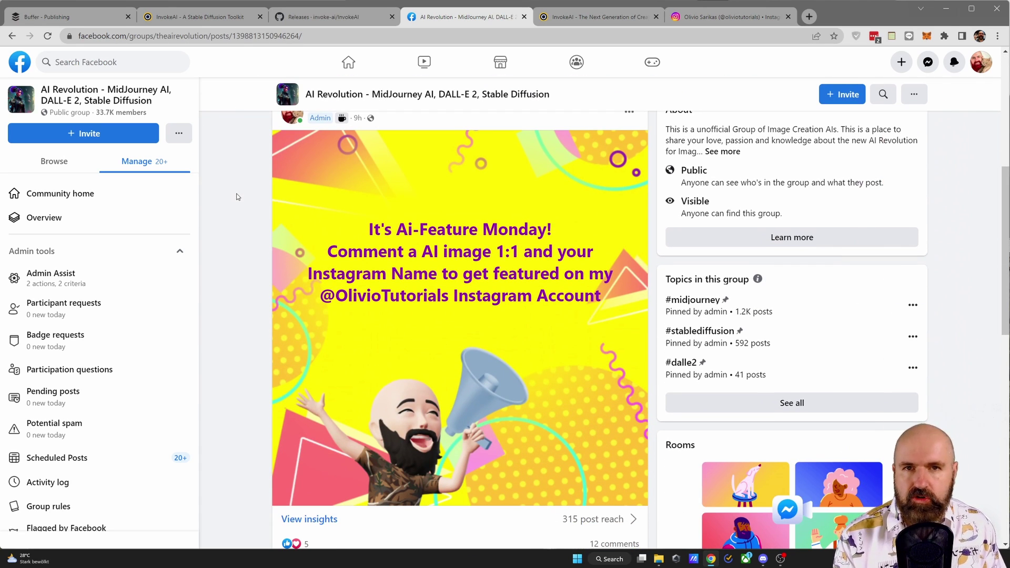
click(726, 16)
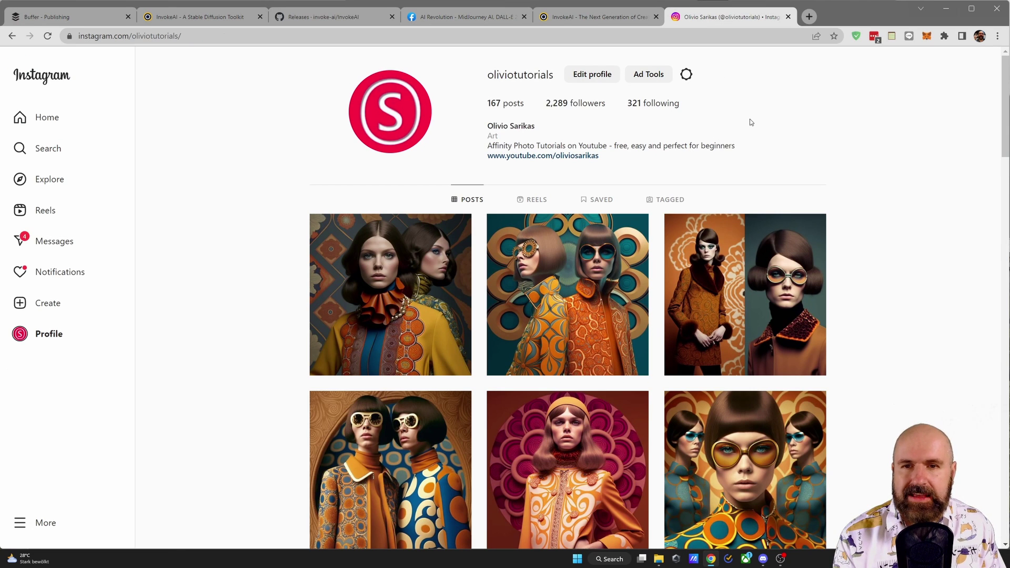
click(463, 17)
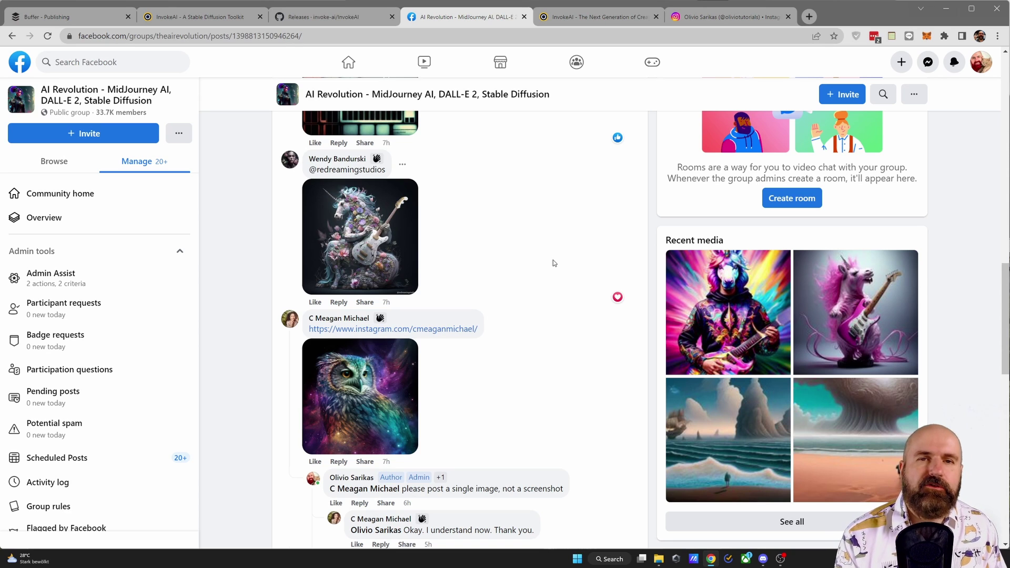
View the featured Instagram post, then return to the InvokeAI warrior render
key(ctrl+9)
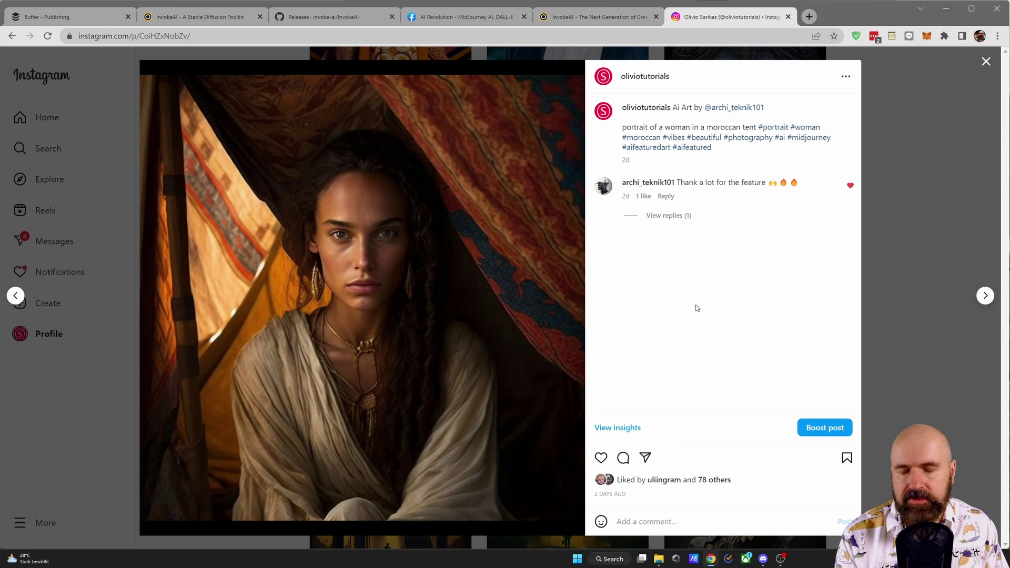
key(ctrl+2)
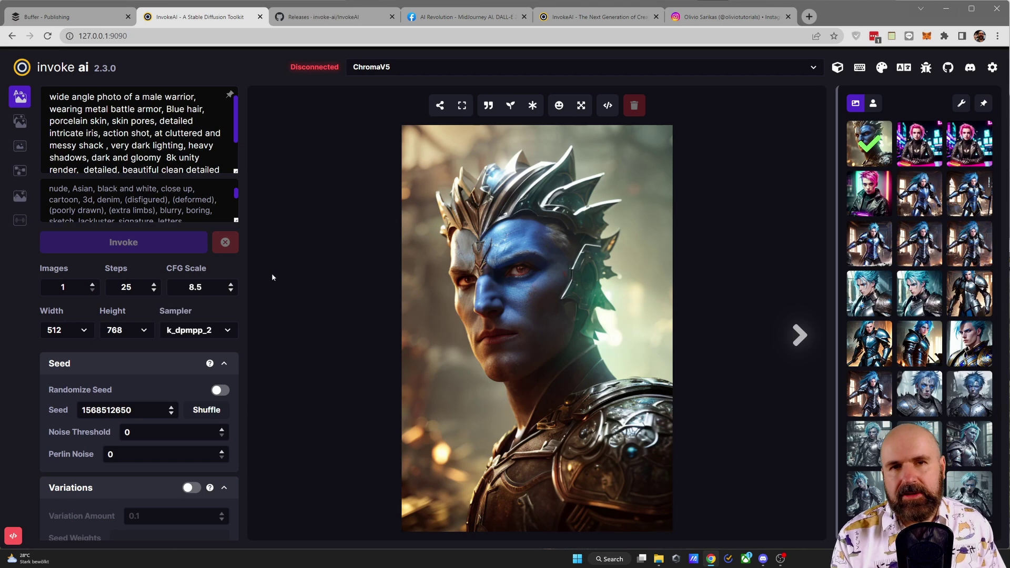